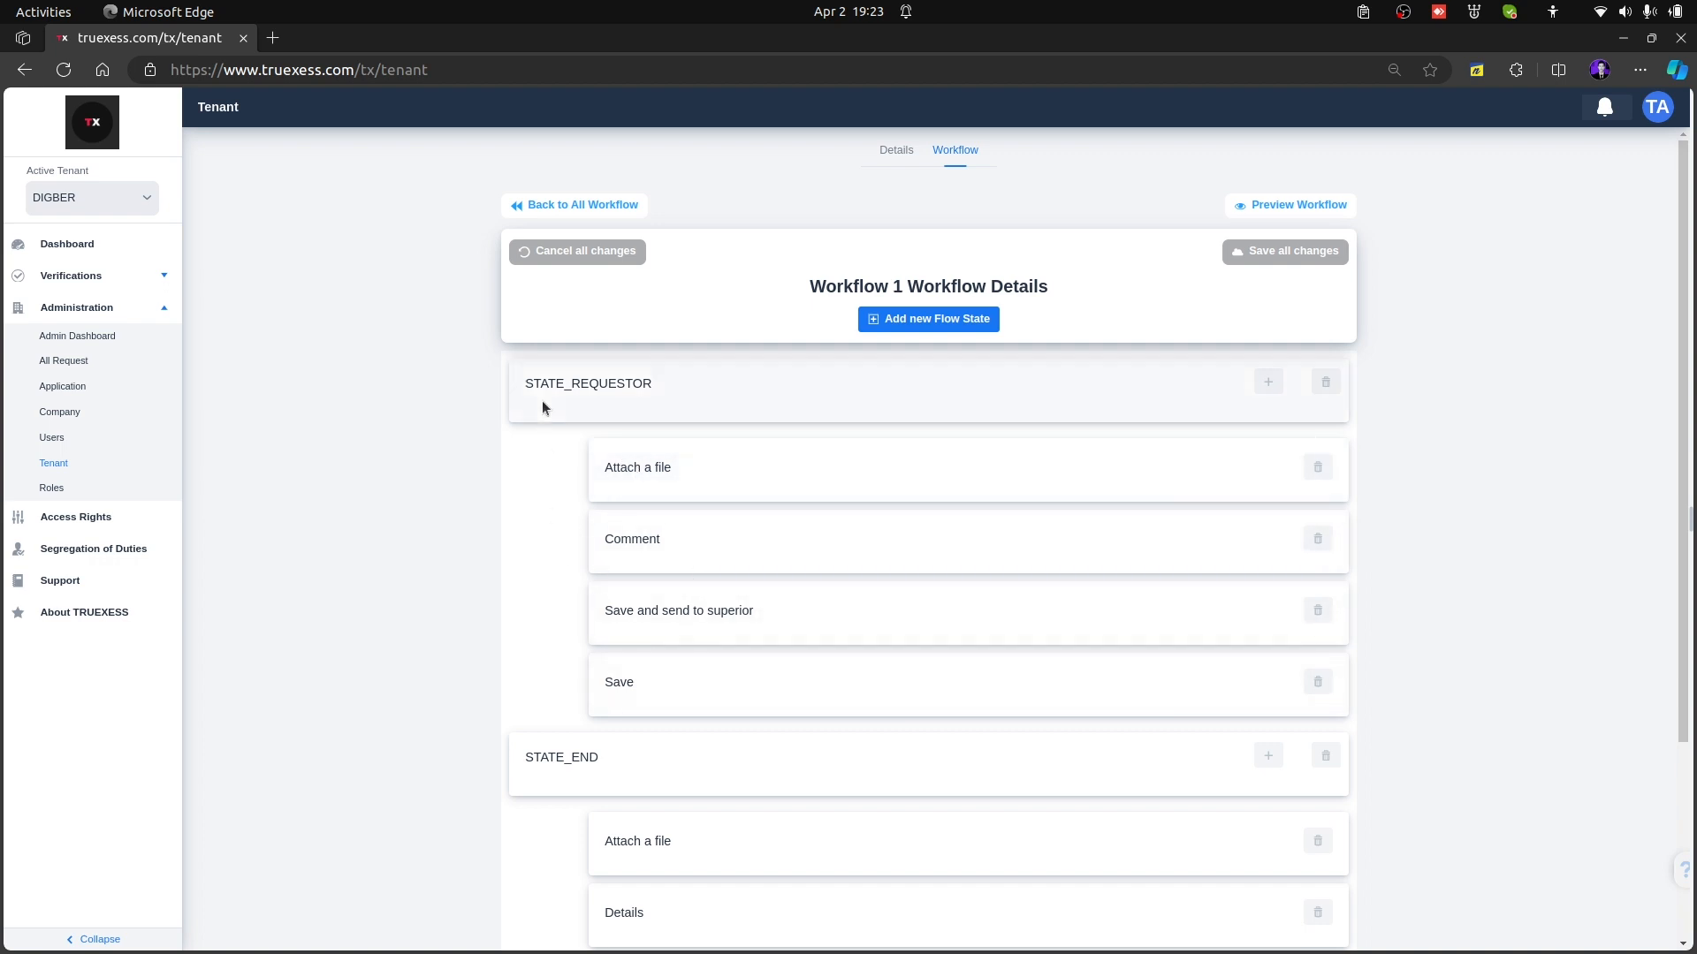
Review the STATE_REQUESTOR flow state's details, and preview Workflow 1's Request and End stages and its selectable roles
left_click(813, 397)
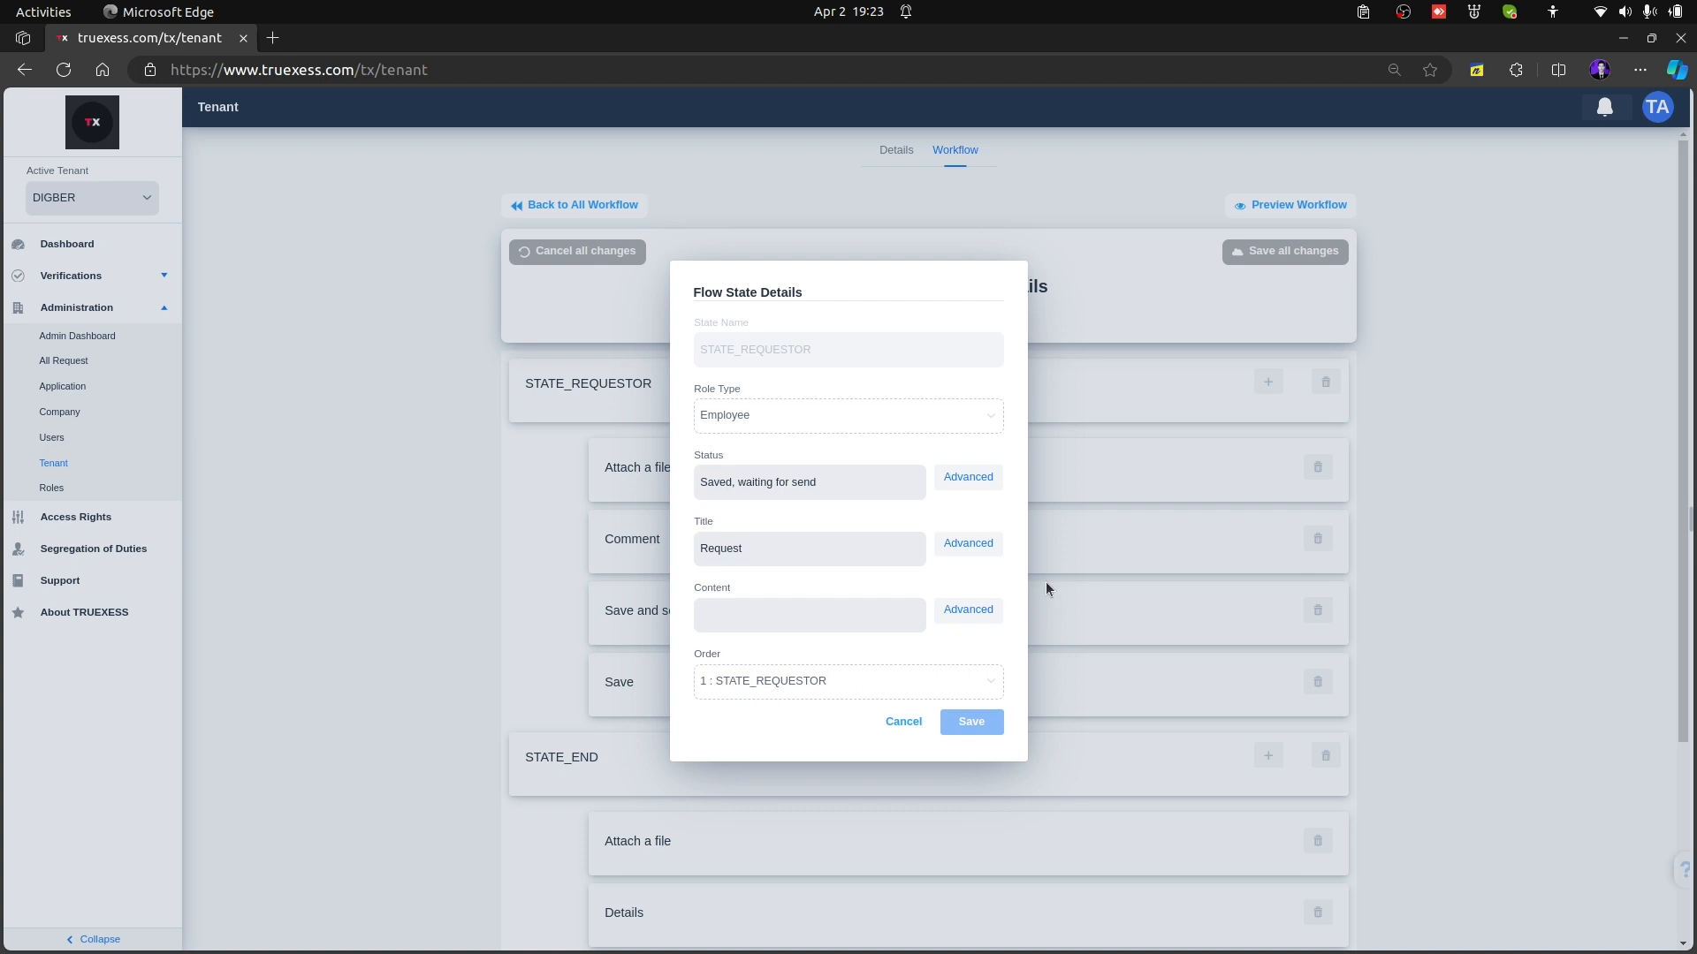
key("Escape")
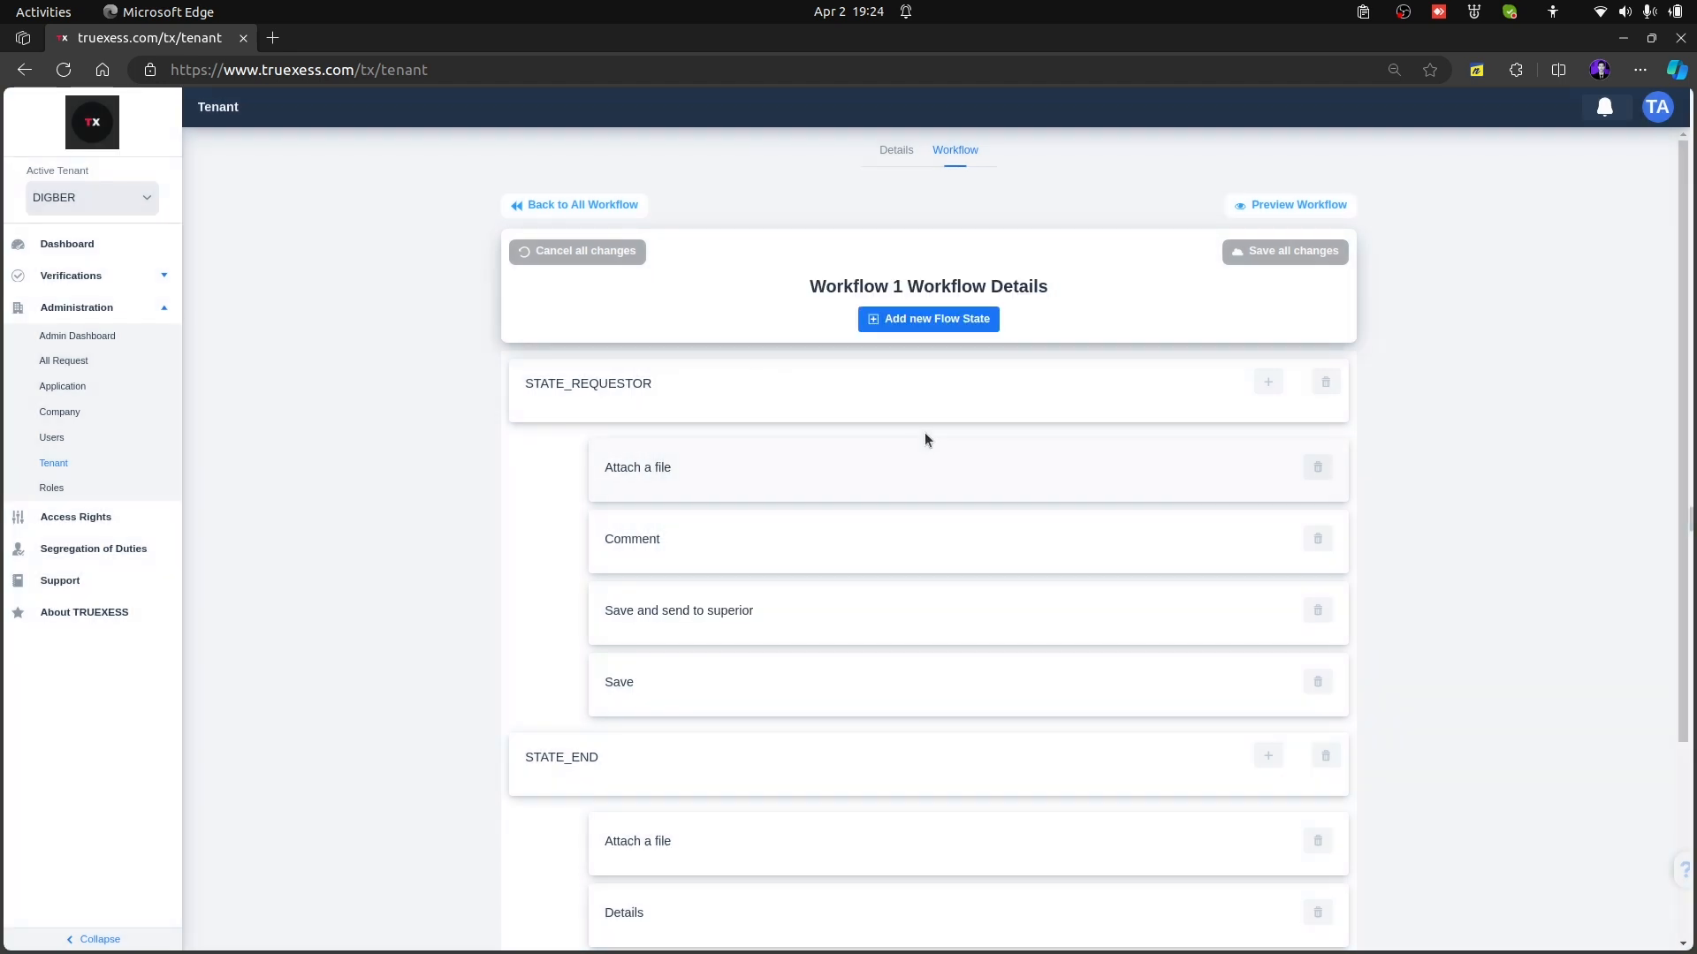
left_click(1296, 212)
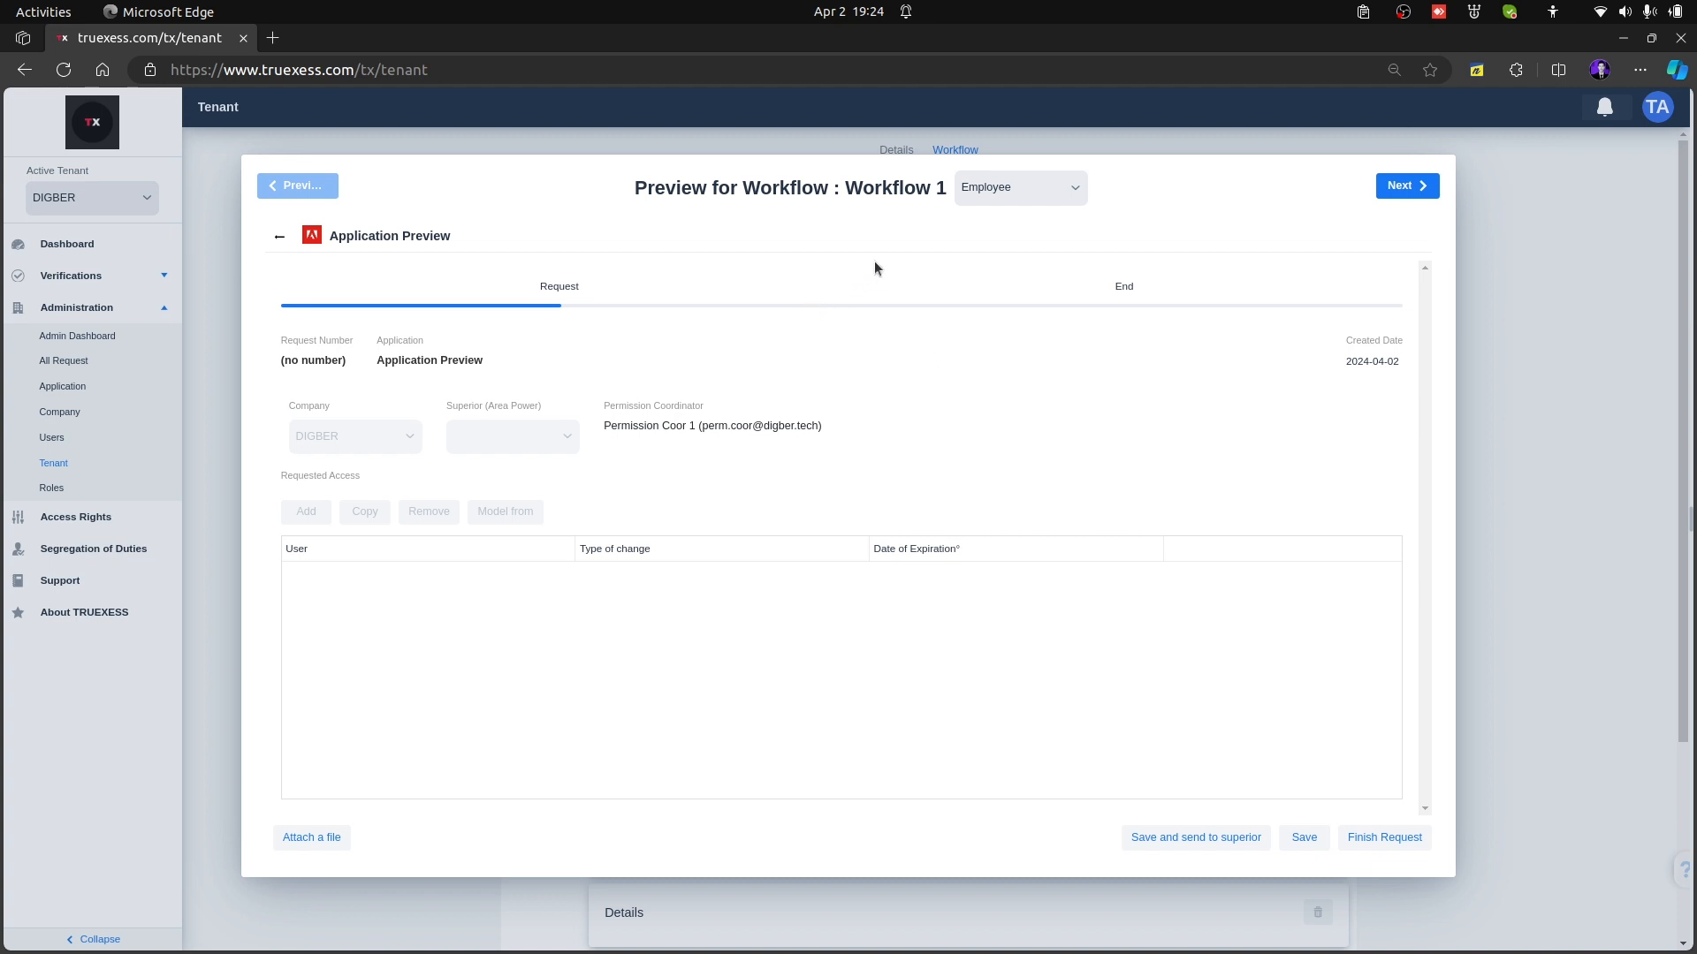
left_click(1420, 187)
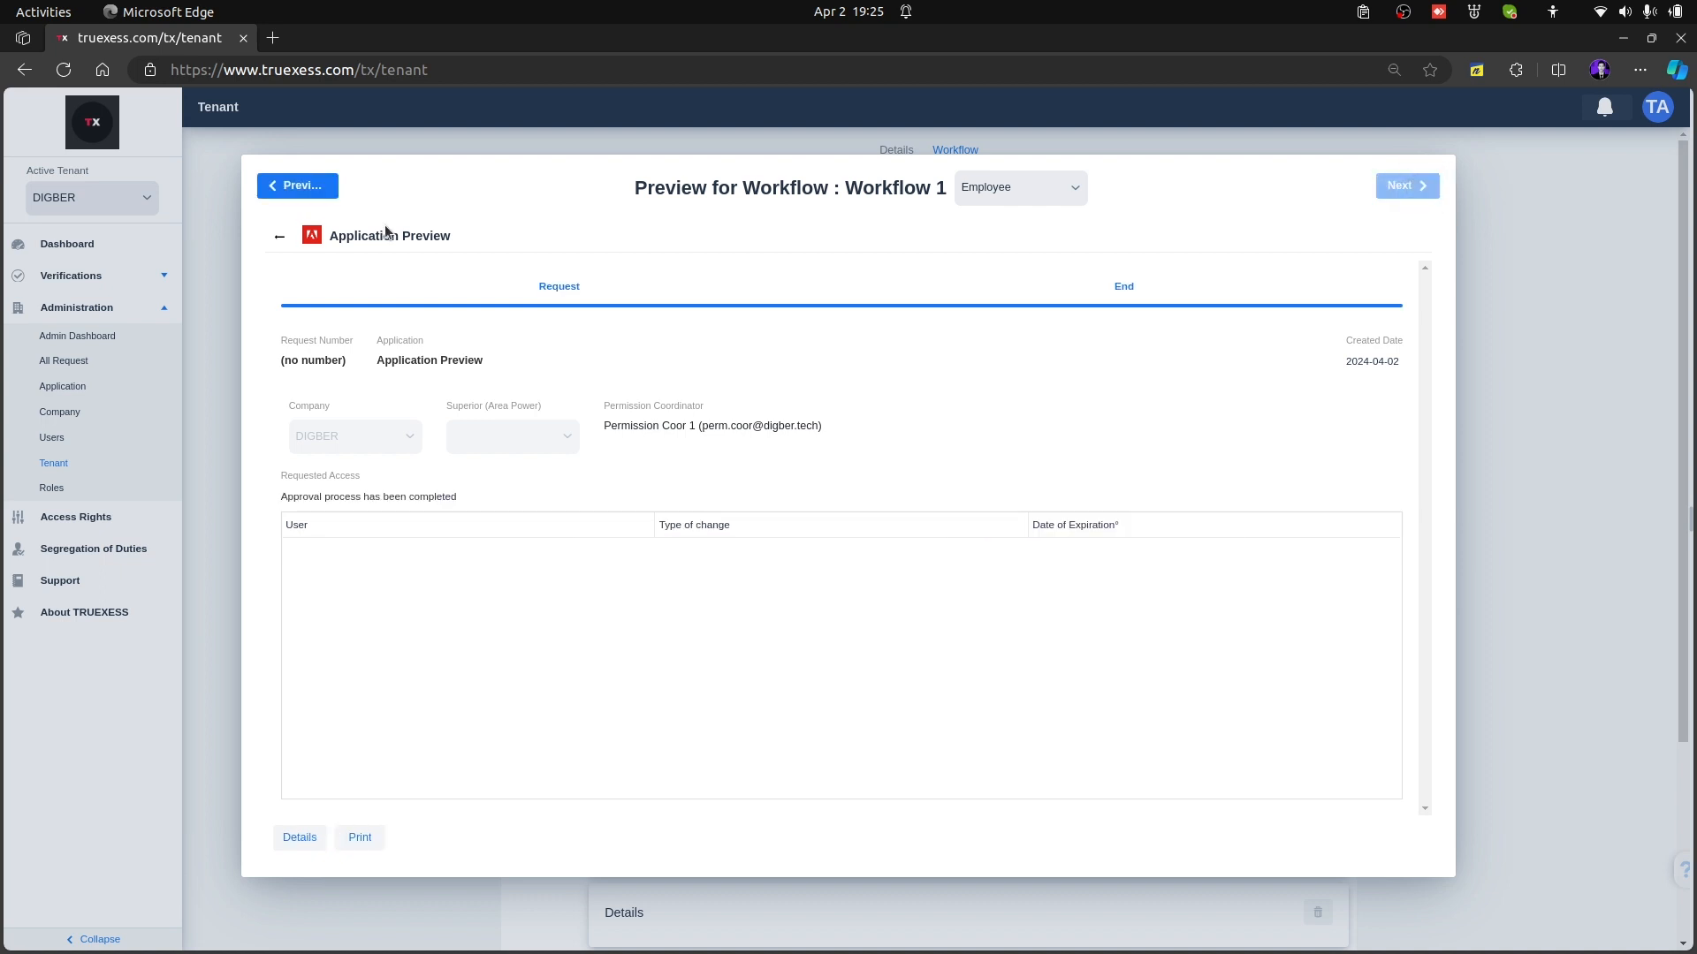
left_click(304, 189)
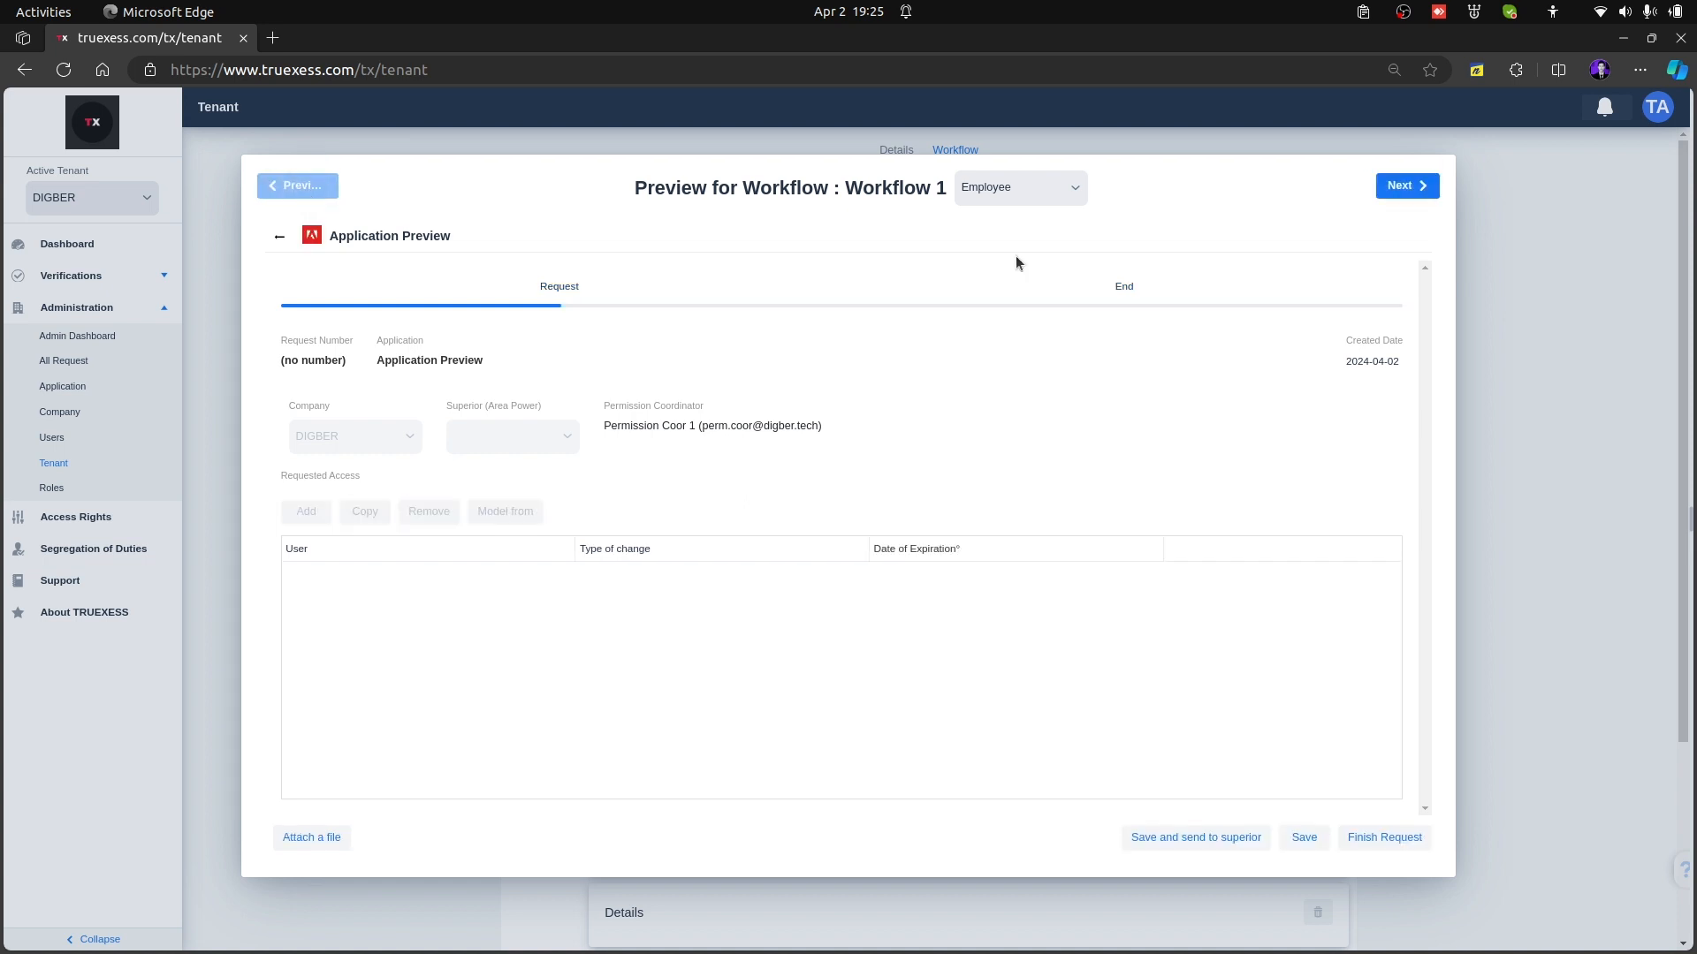
left_click(1059, 191)
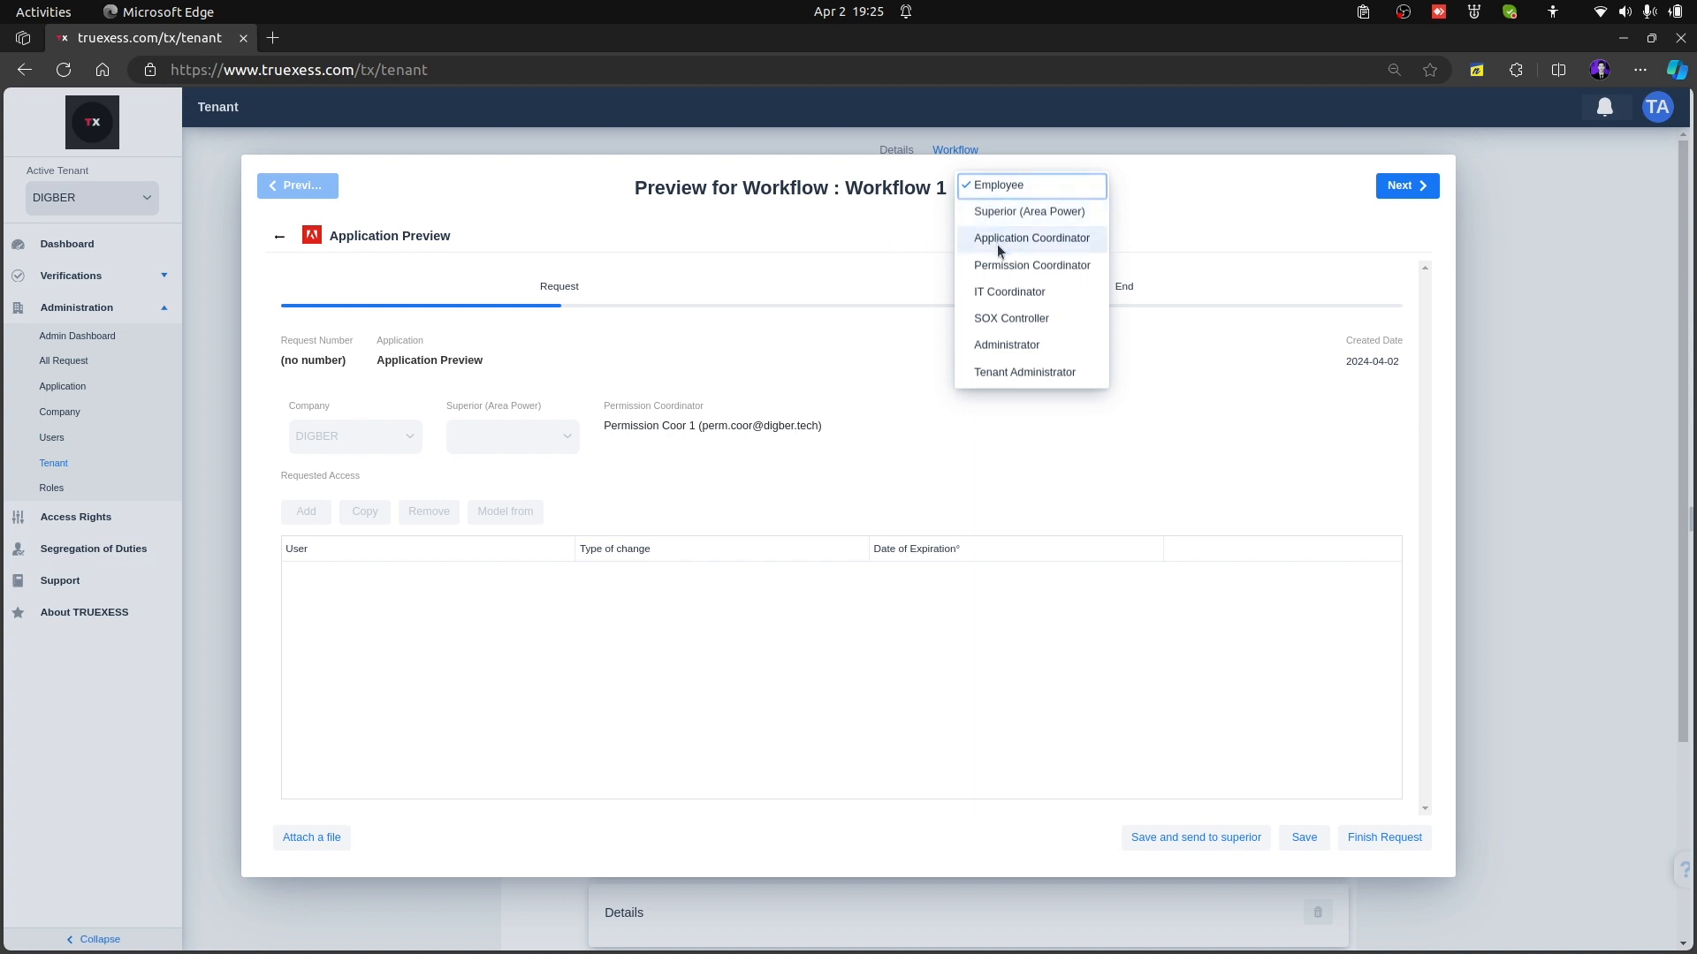
left_click(1006, 290)
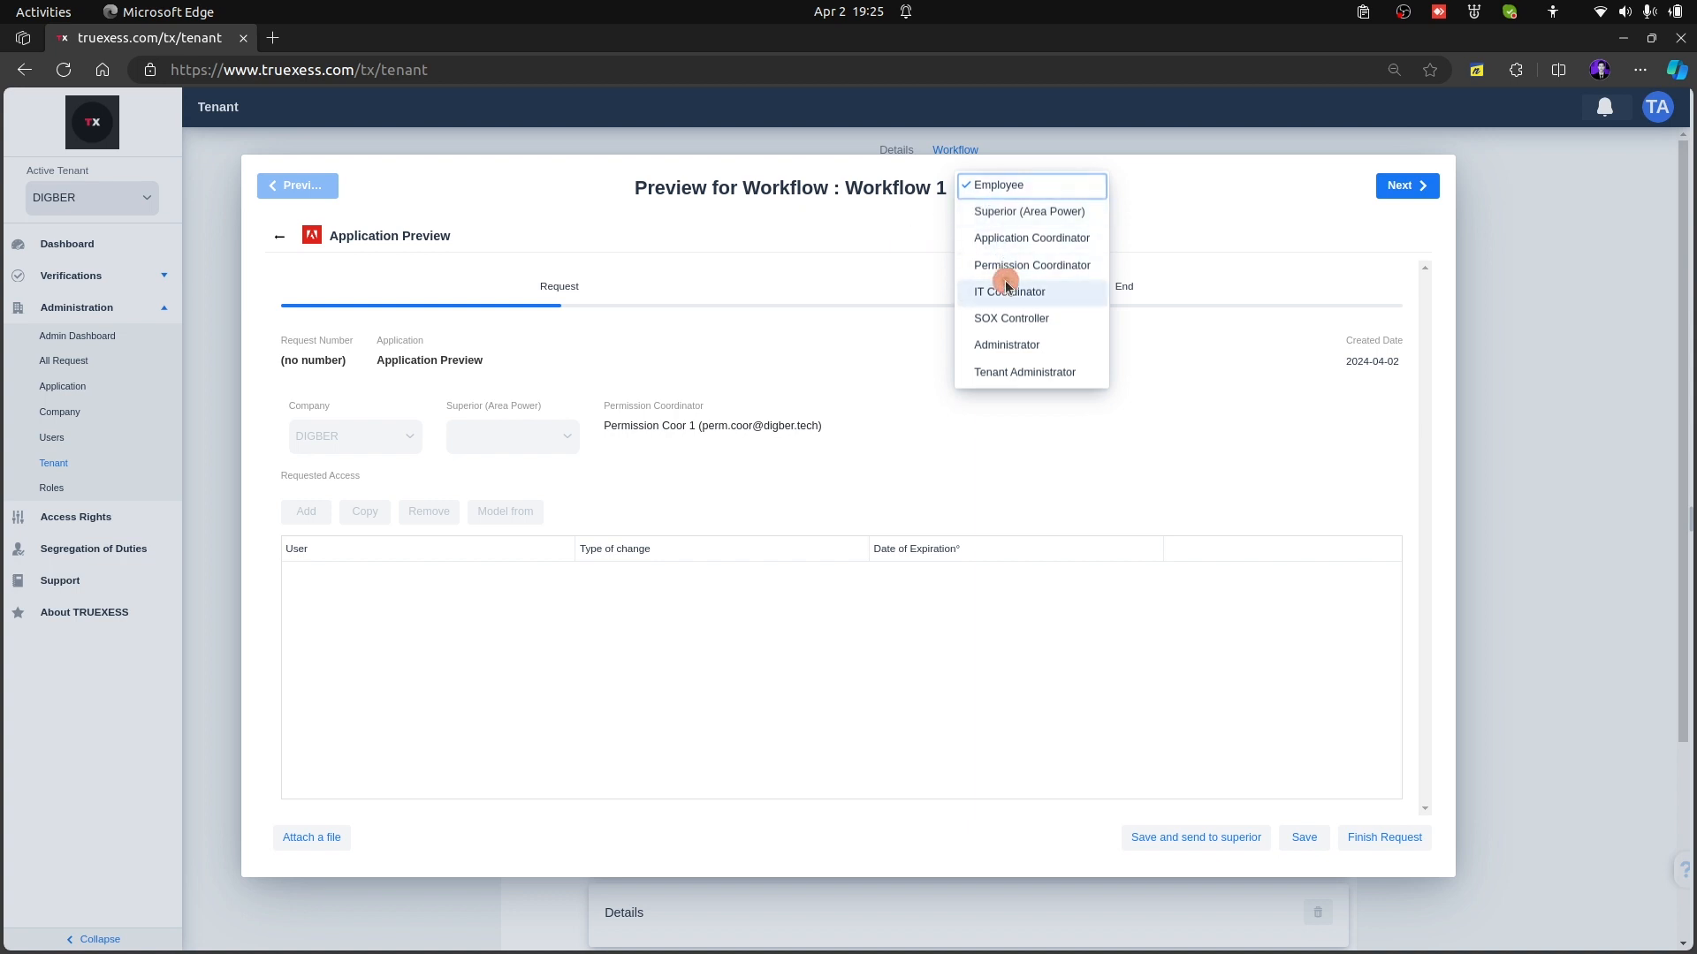
left_click(280, 236)
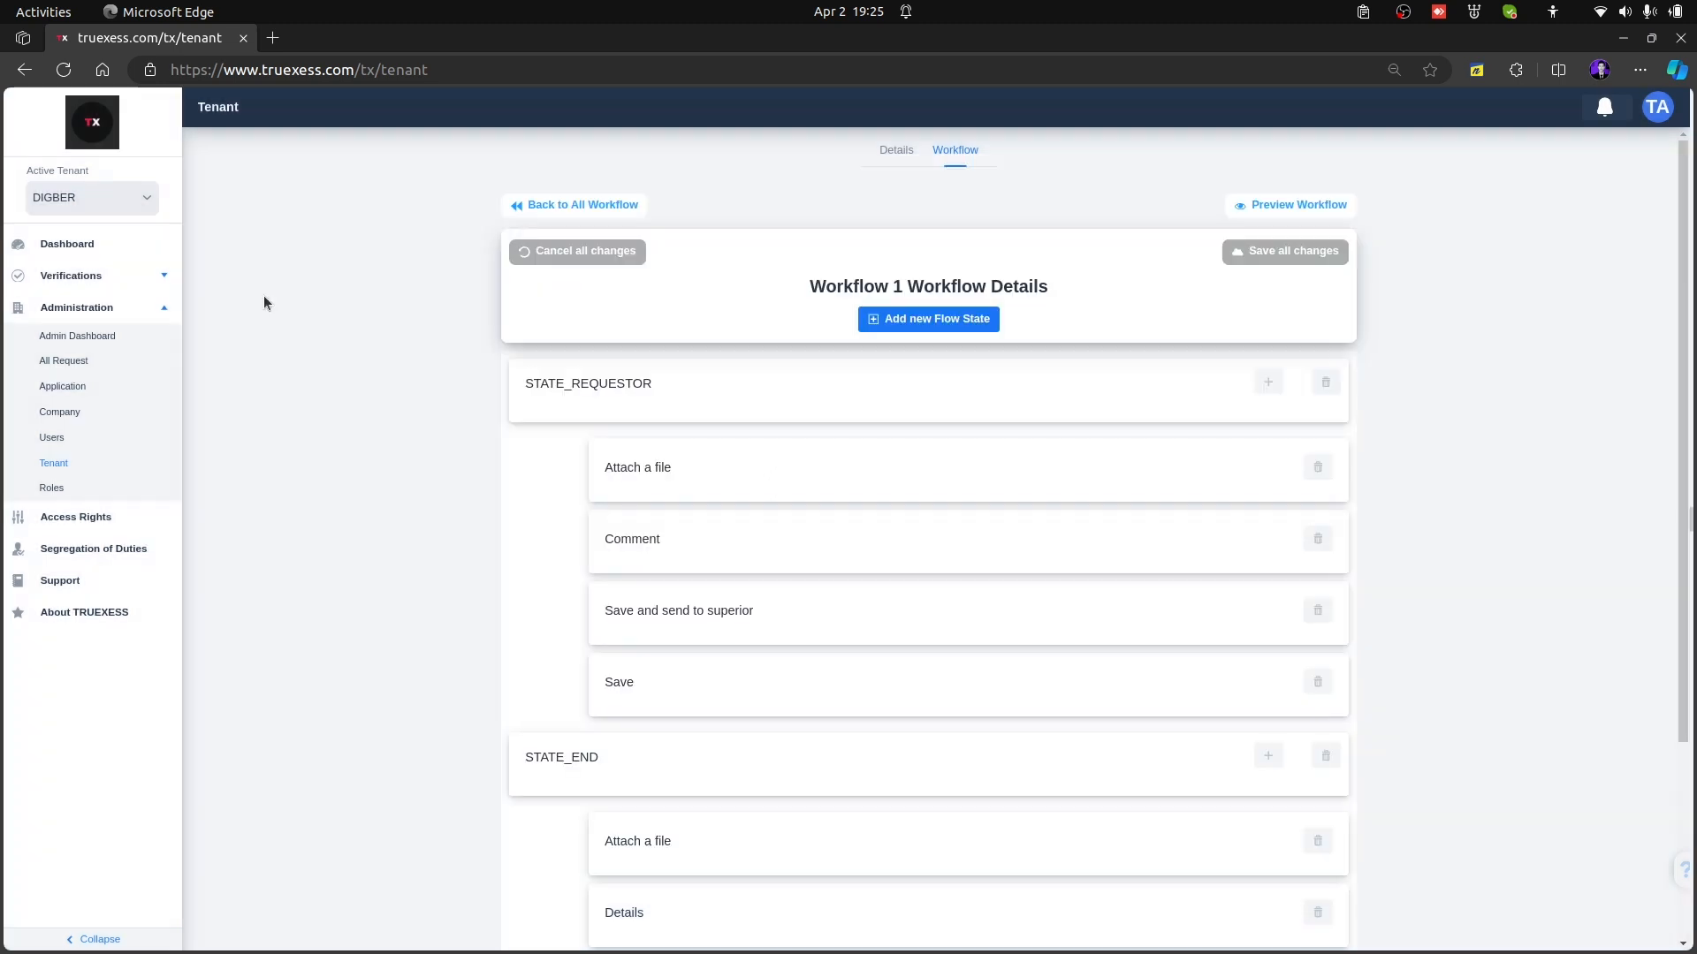
Add flow state STATE_SUPERIOR with role type Superior (Area Power), status Waiting for Superior, title and content Superior Process, and order 2
left_click(920, 318)
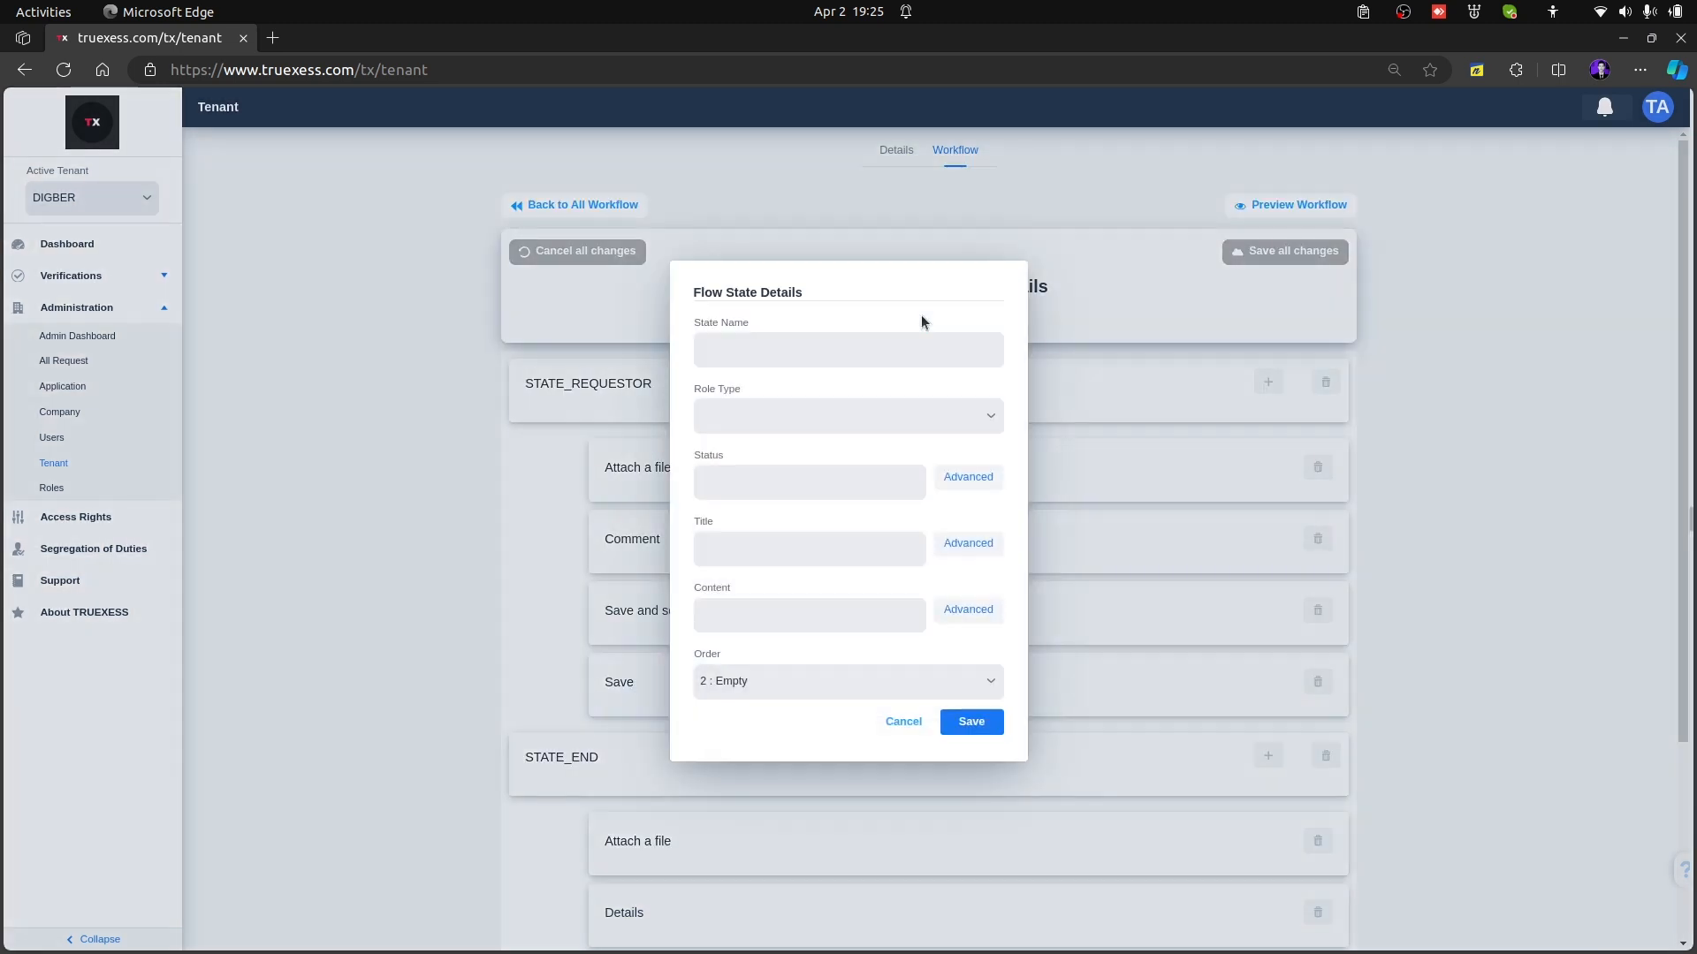
left_click(846, 347)
type("STATE_SUPERIOR")
left_click(852, 402)
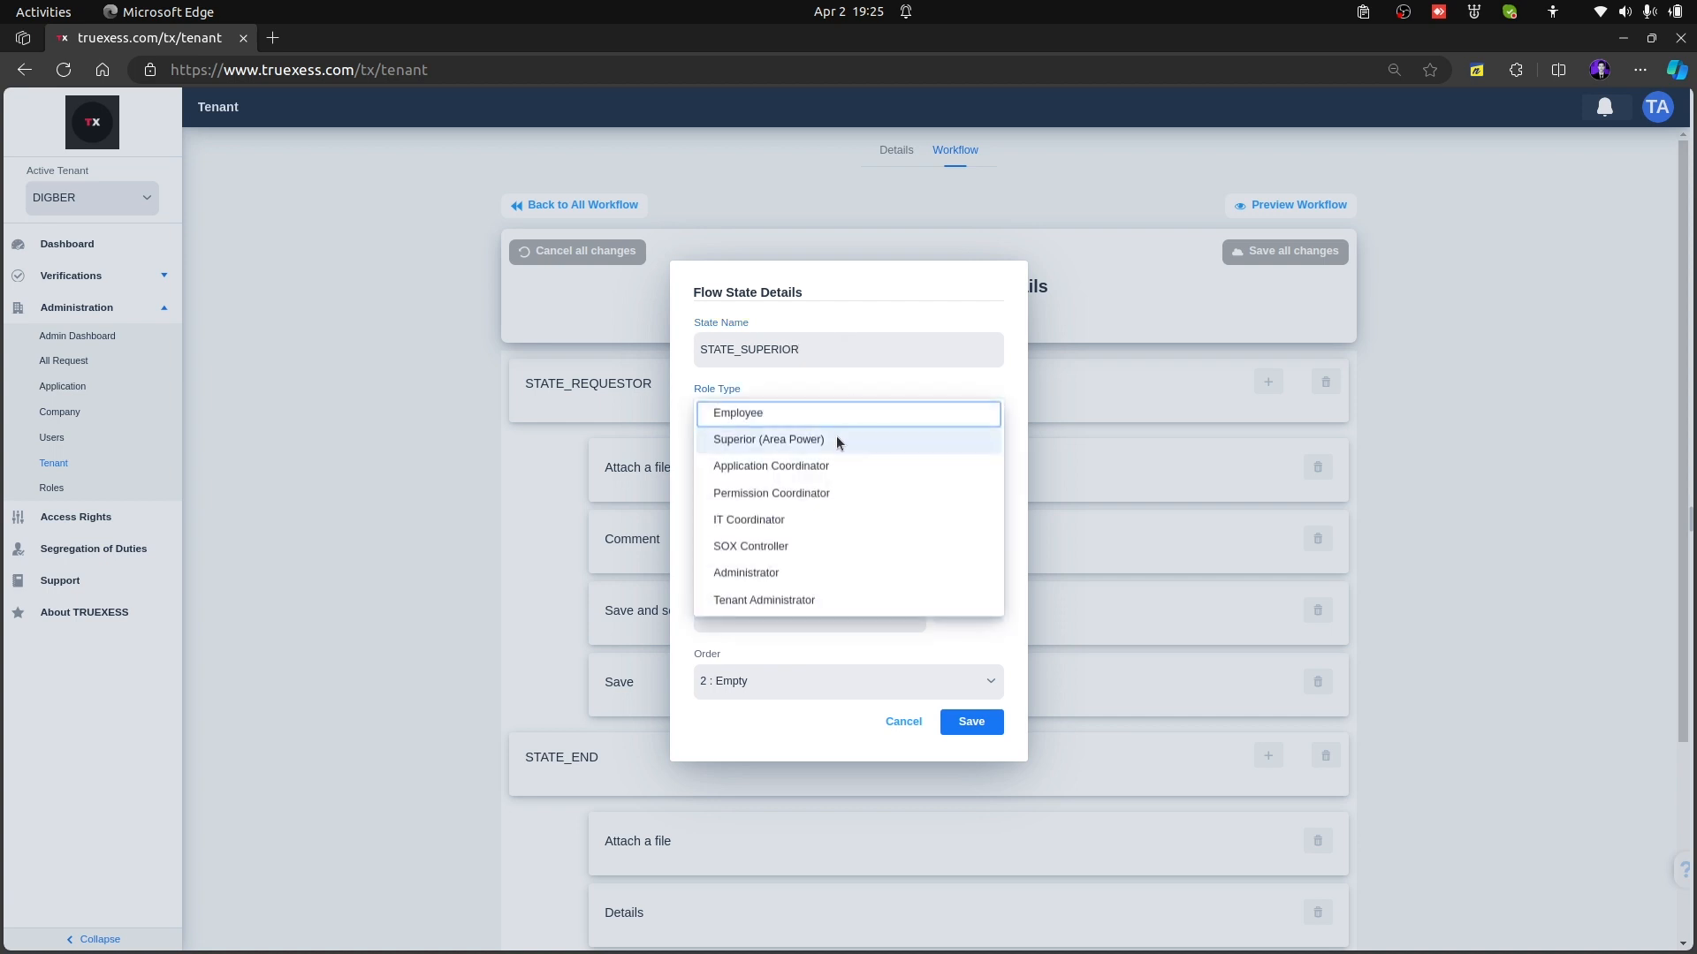
left_click(839, 442)
left_click(769, 693)
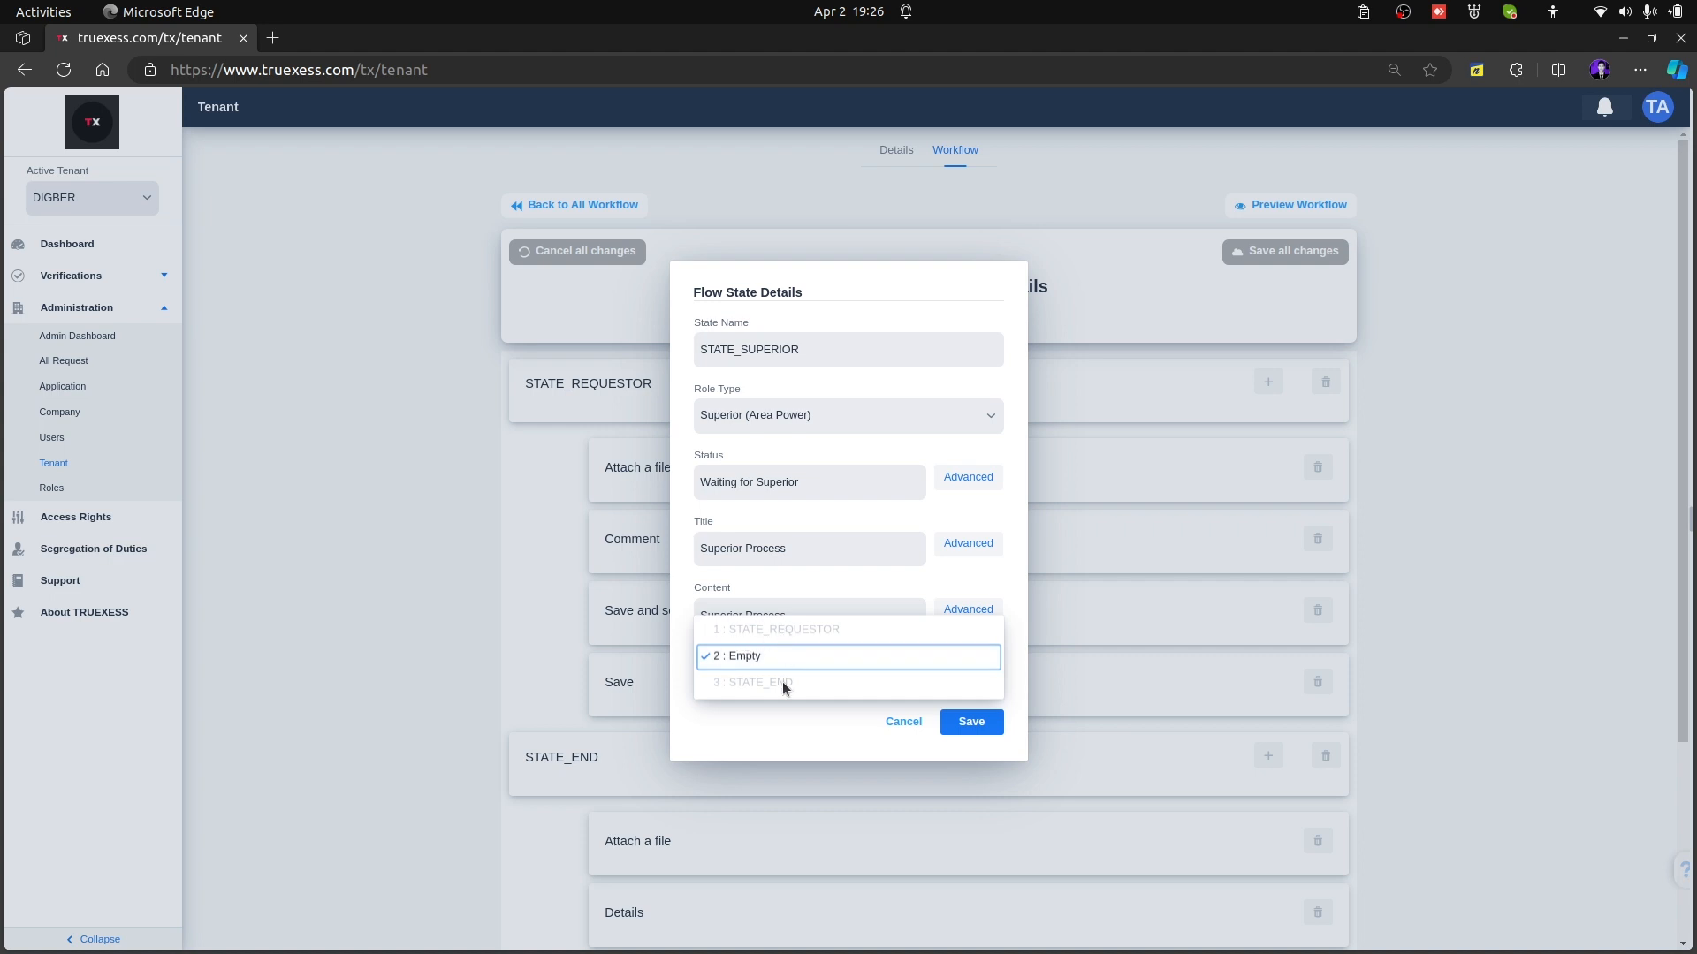
left_click(788, 660)
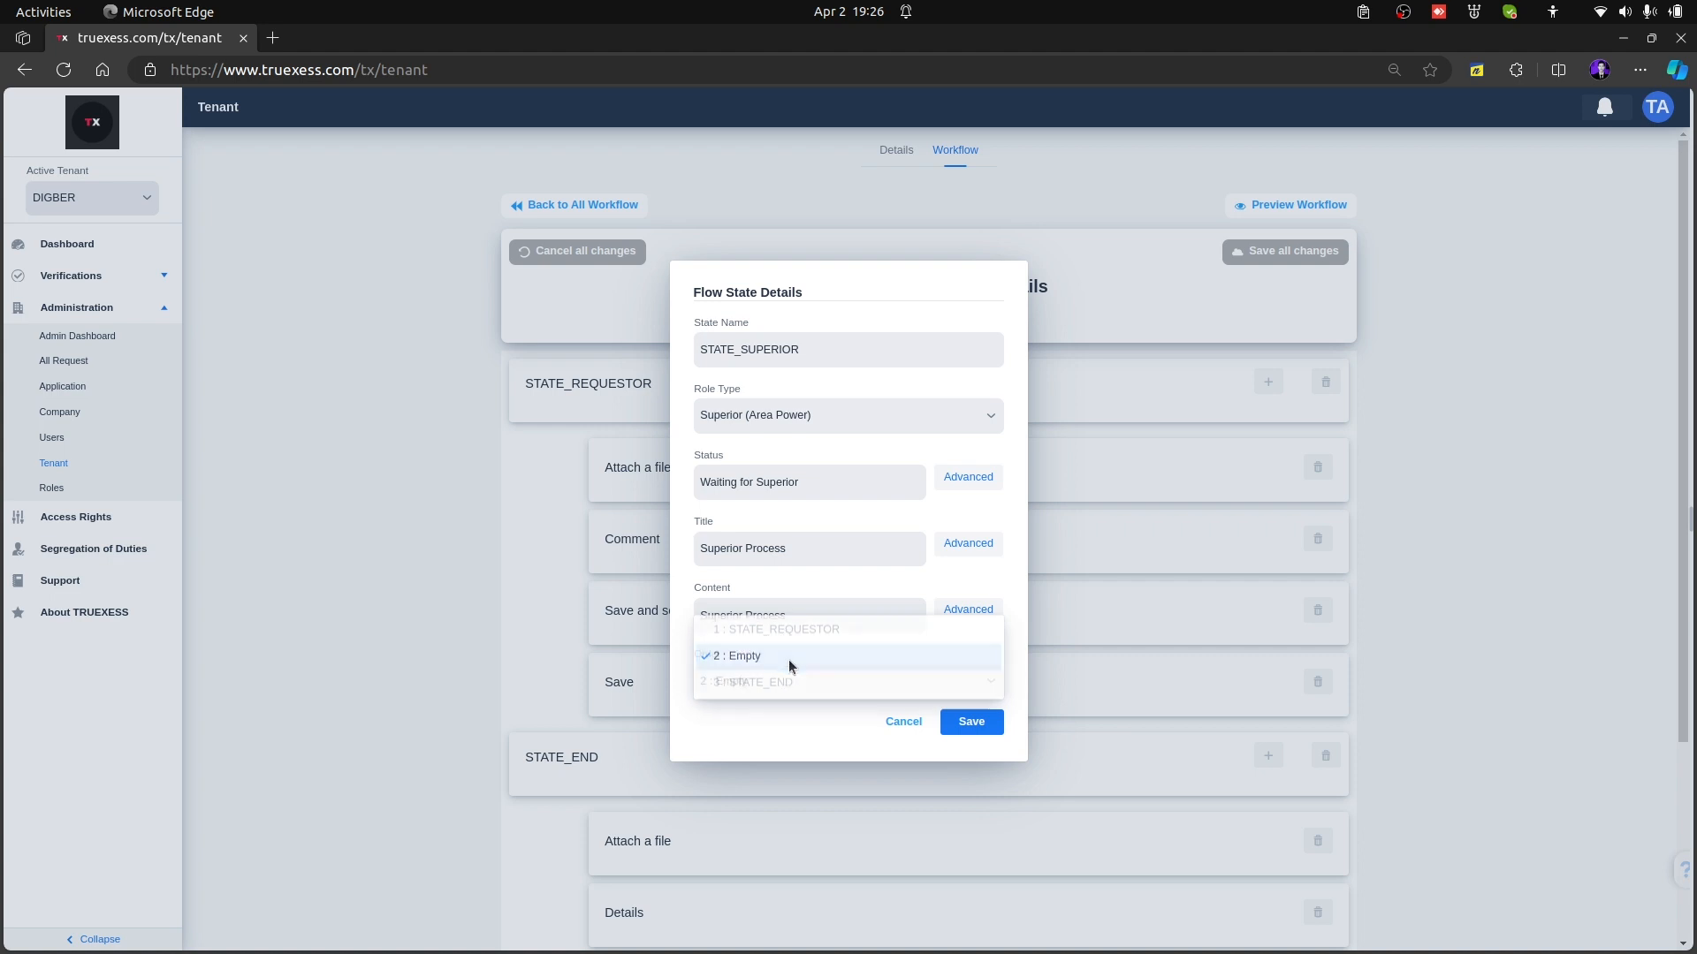
left_click(971, 722)
Check the STATE_SUPERIOR entry in the state list and preview the workflow's Superior Process stage as Employee
scroll(848, 726, "down", 3)
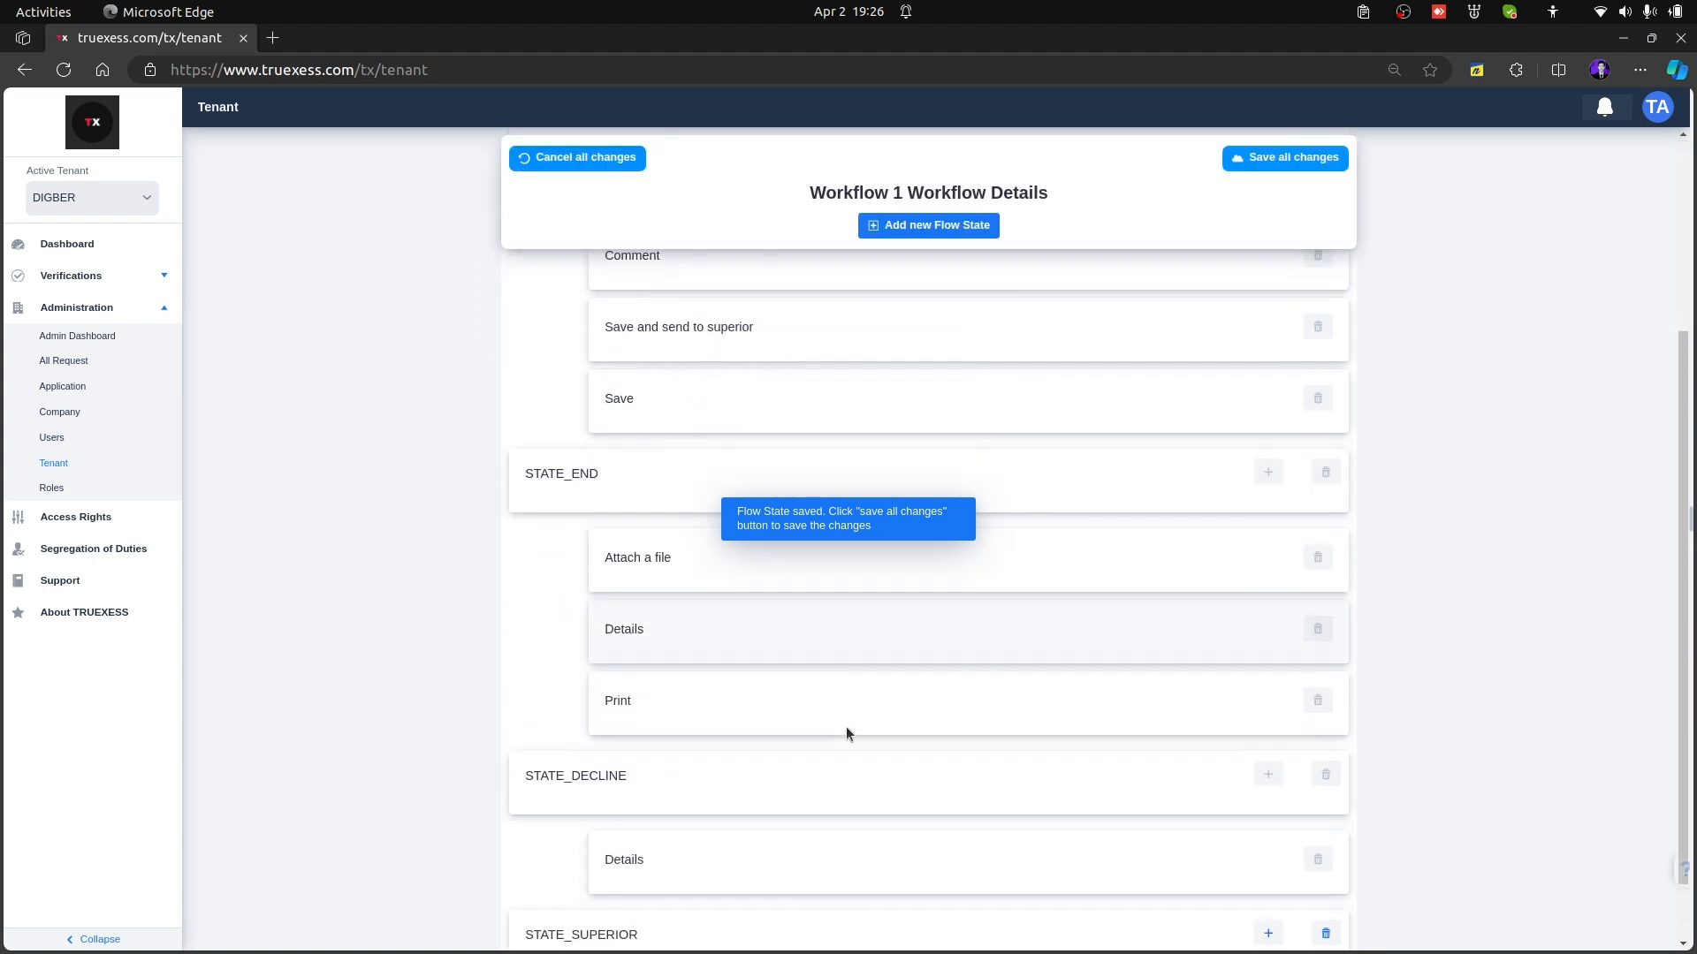
scroll(846, 728, "down", 1)
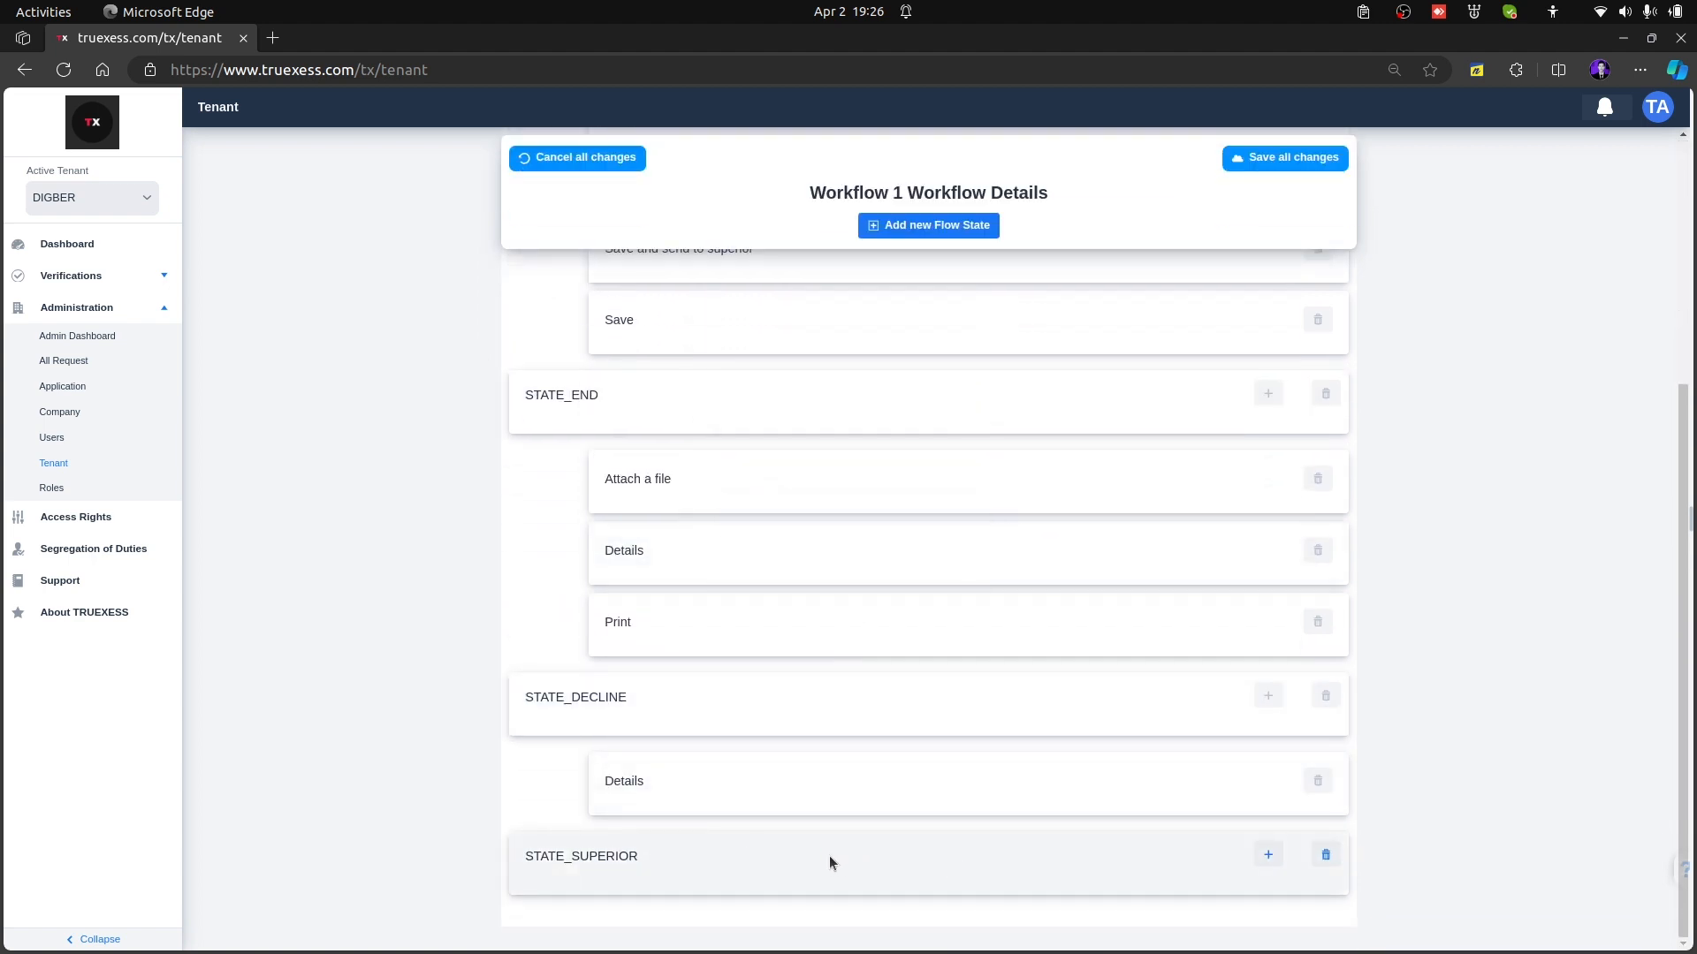
scroll(1386, 225, "up", 5)
left_click(1338, 211)
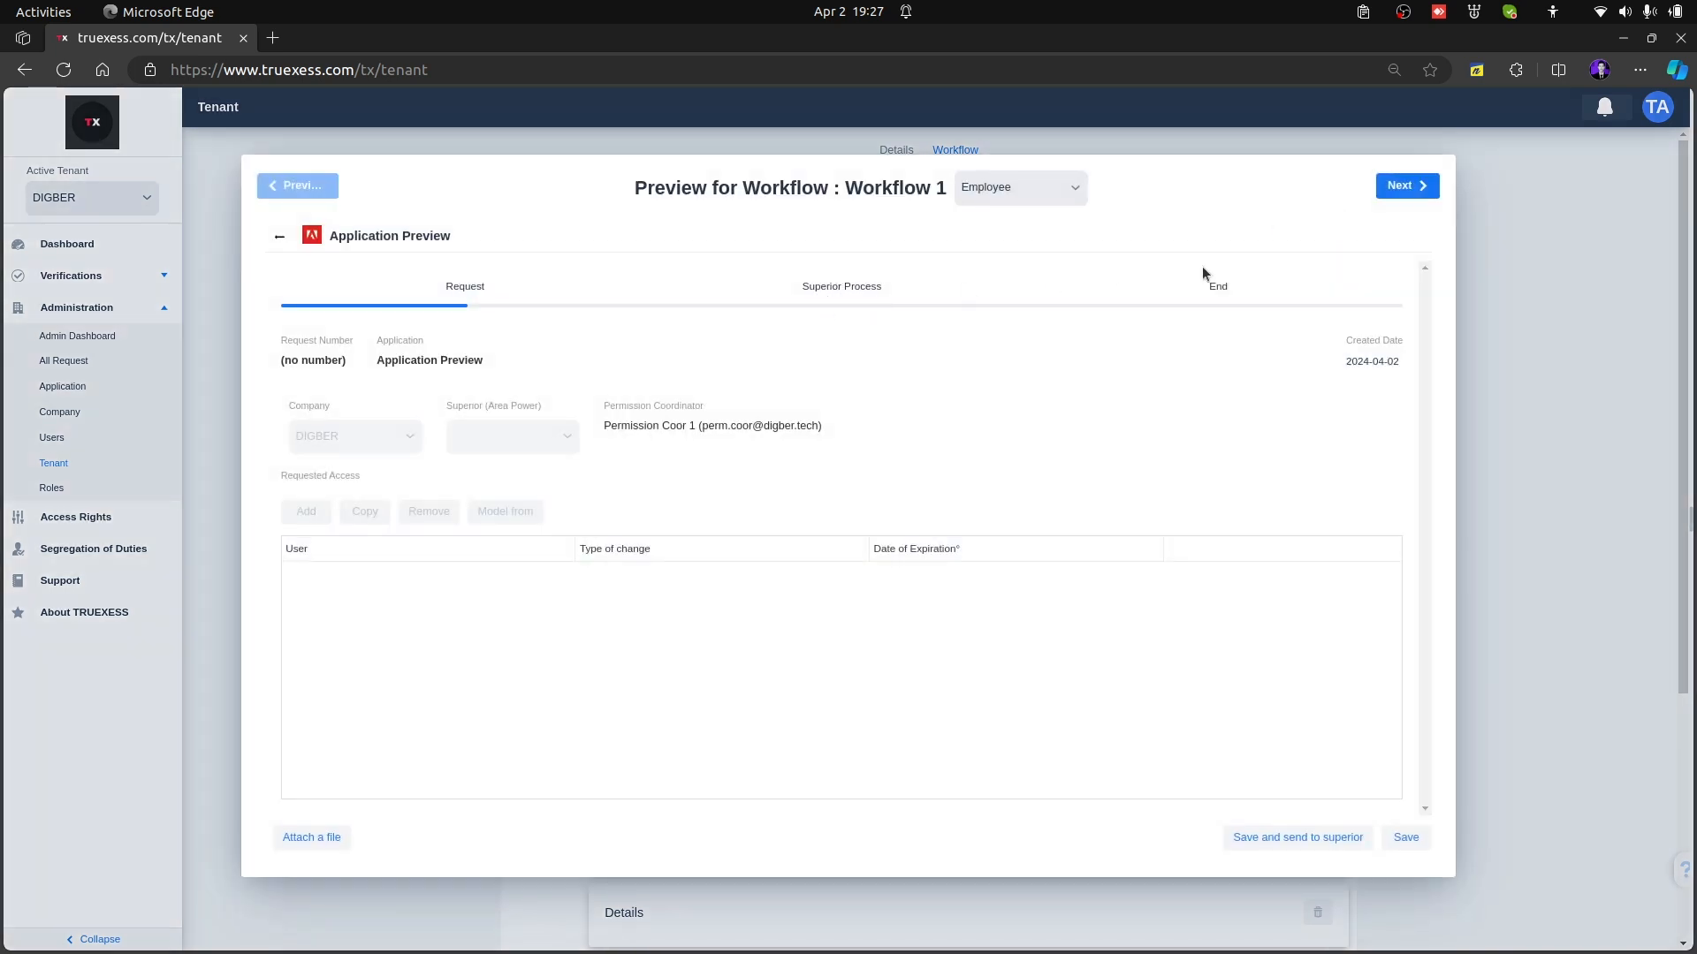
left_click(1420, 186)
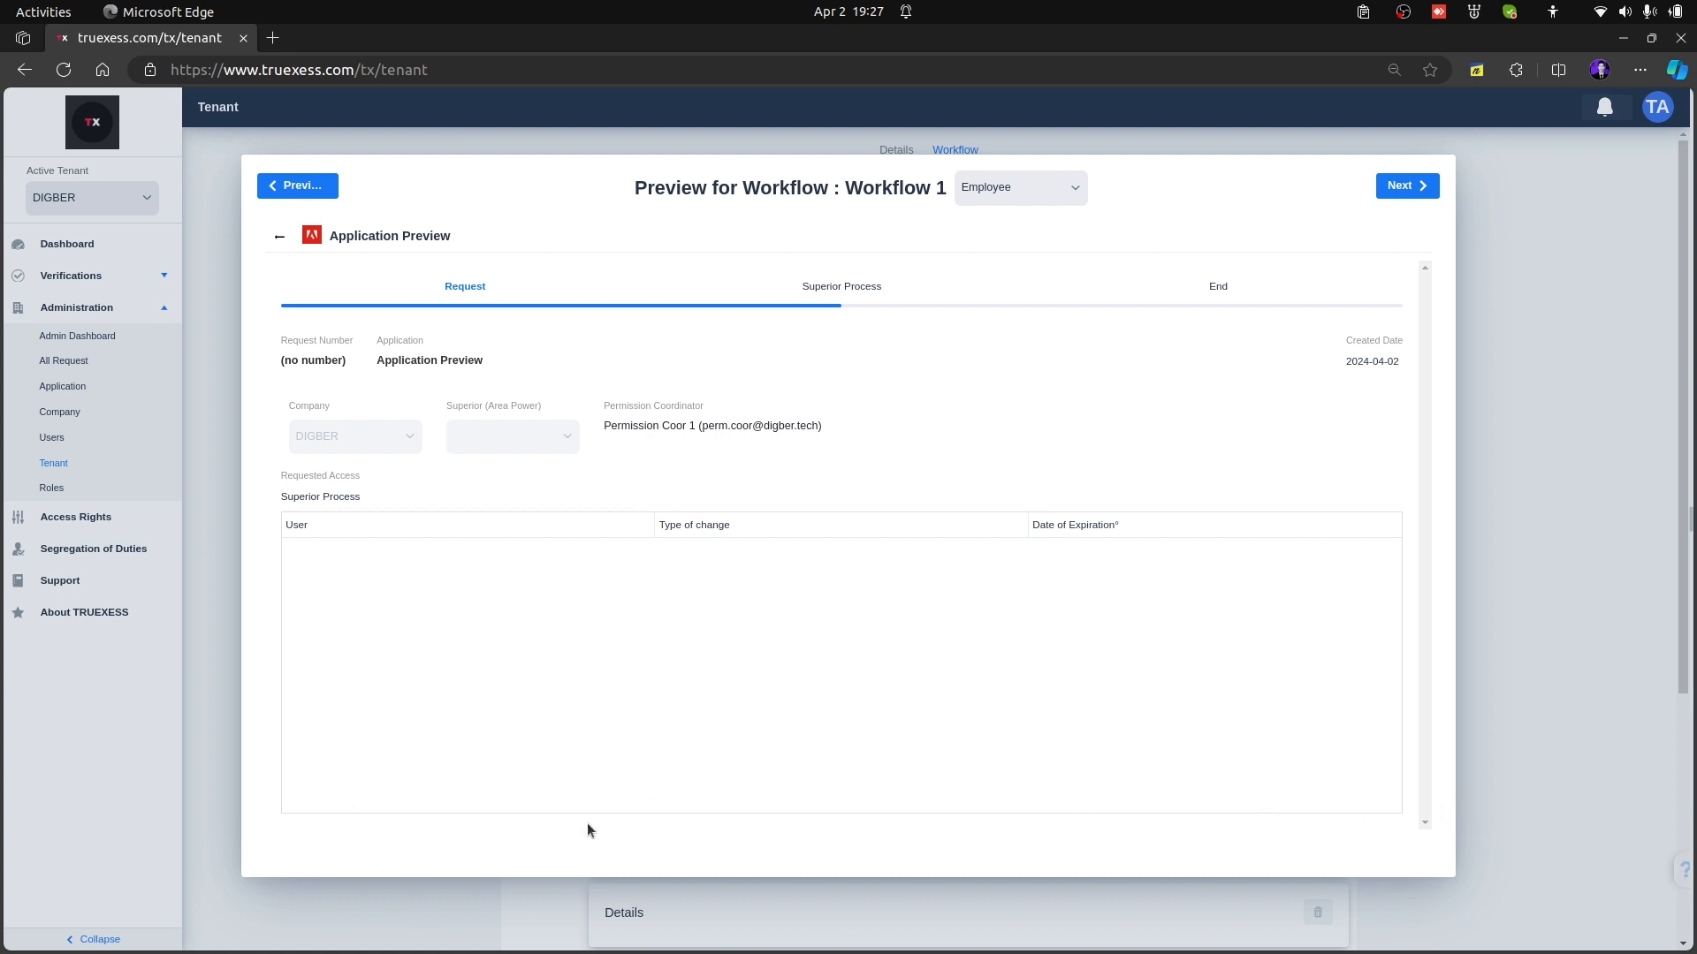
left_click(281, 238)
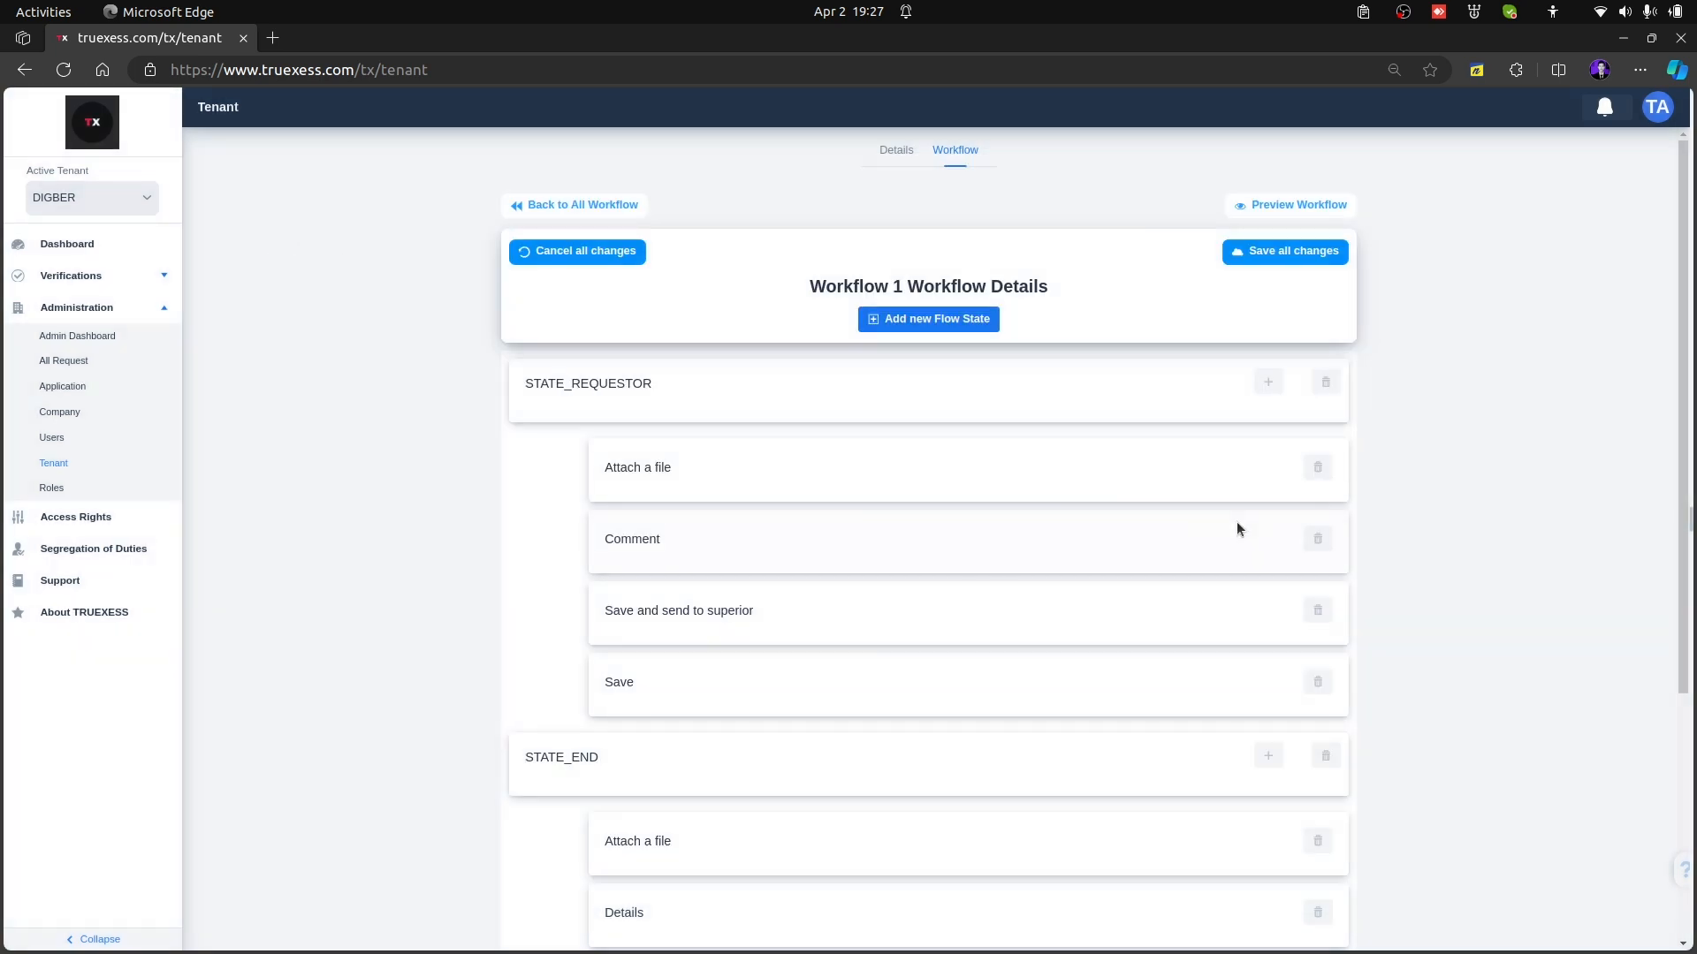
Create a STATE_SUPERIOR flow option captioned Setuju with destination STATE_END, position Right, action SAVE AND EMAIL, and Is Default set to False
scroll(1237, 528, "down", 4)
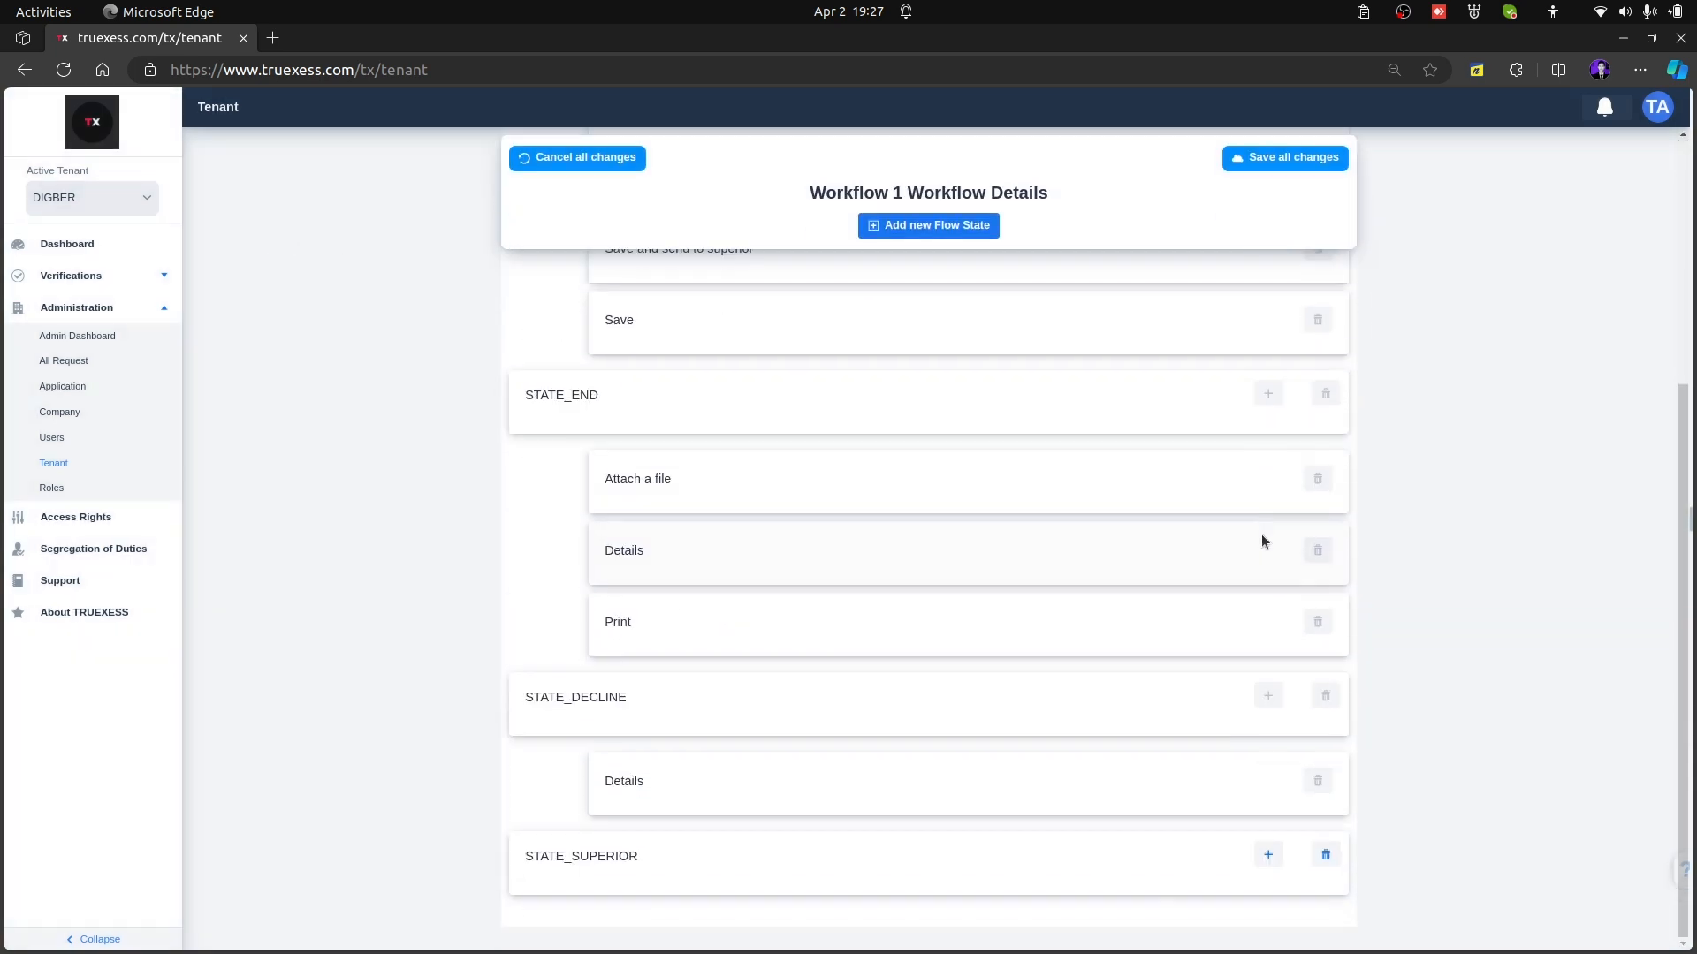
left_click(1266, 854)
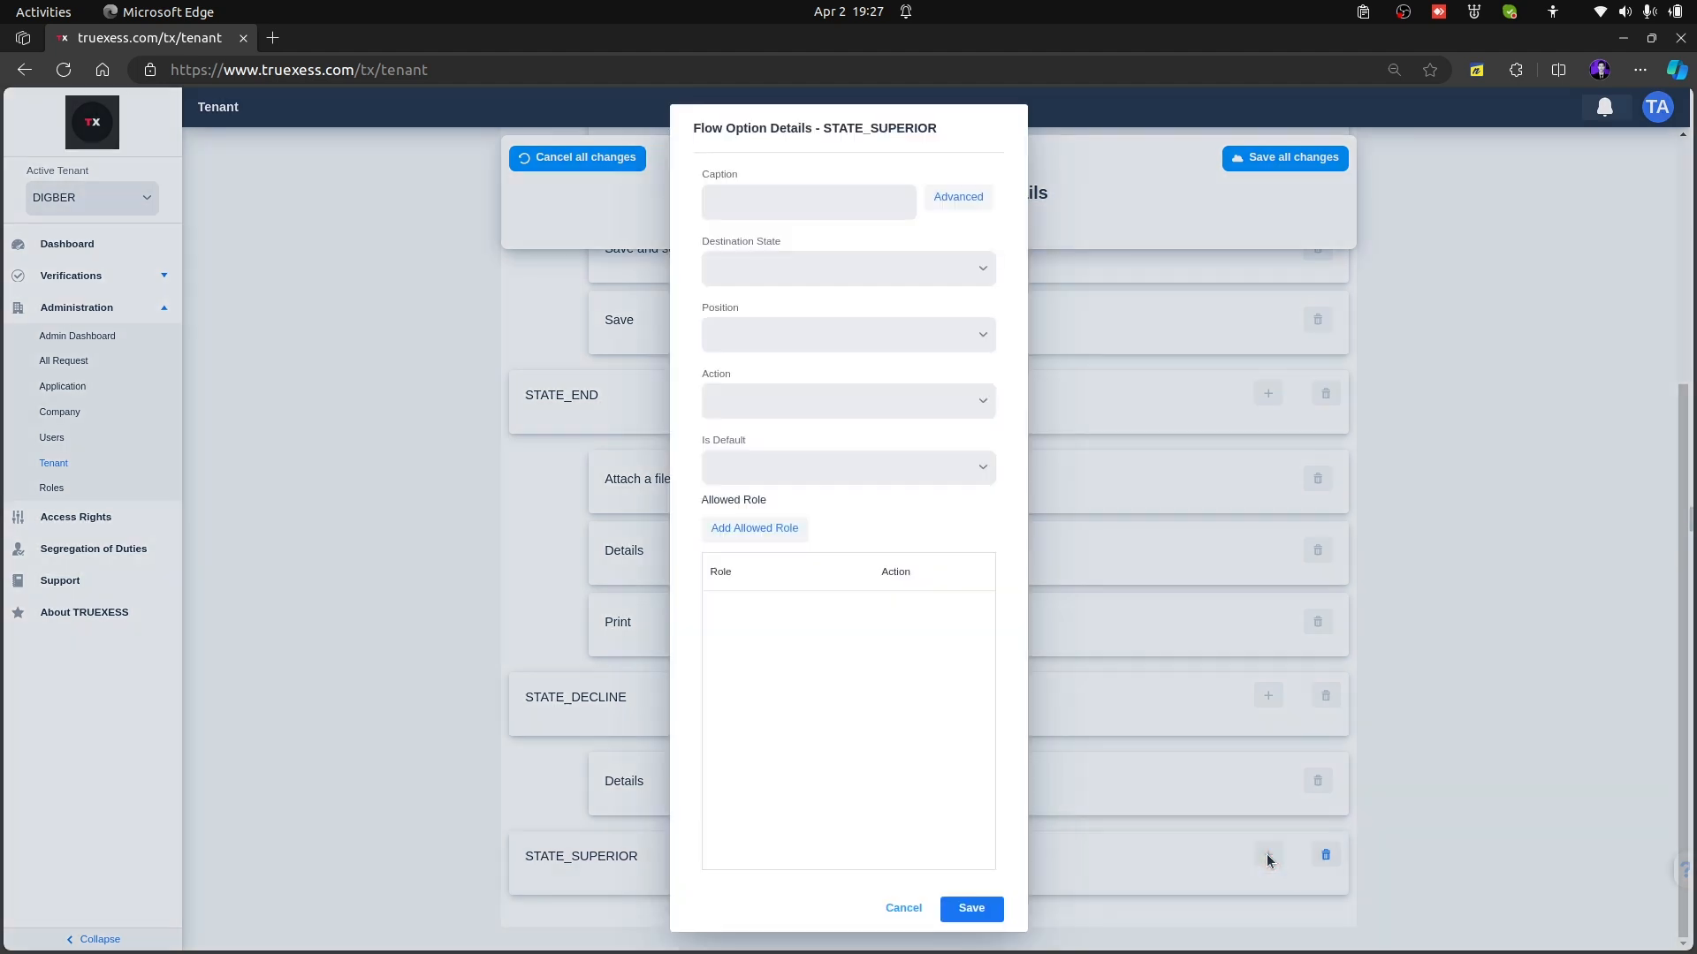
left_click(749, 206)
type("Setuju")
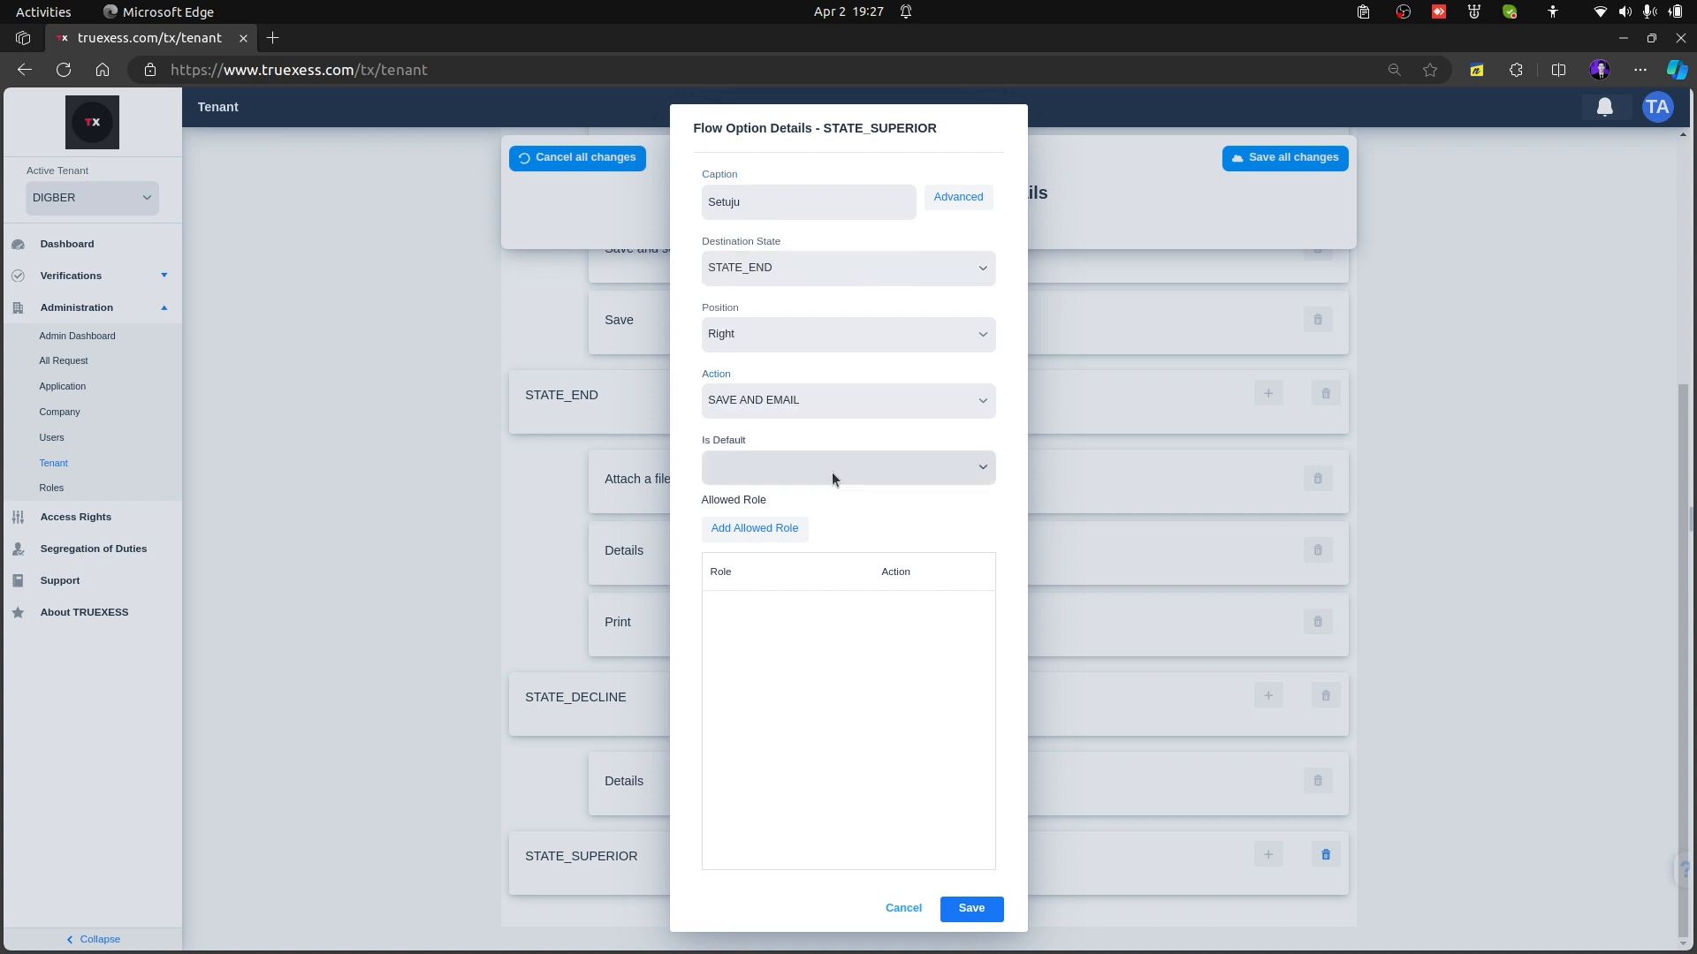
left_click(830, 470)
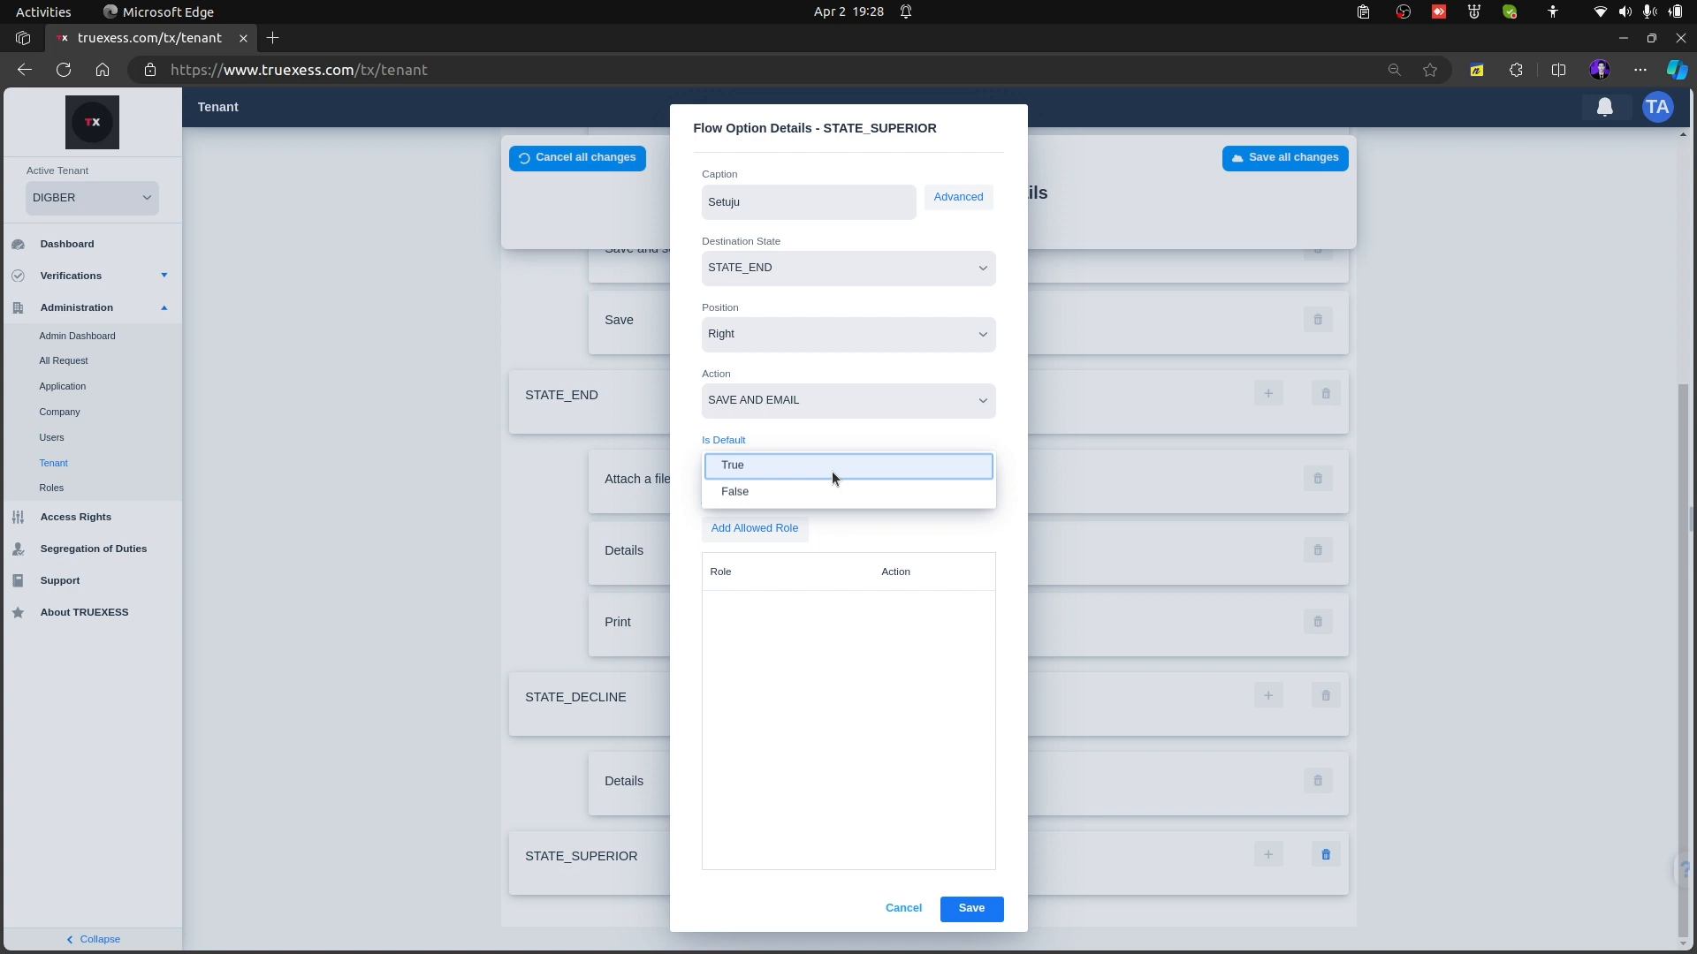
left_click(831, 471)
Add Superior (Area Power) as an allowed role for the Setuju option and save the option
left_click(752, 529)
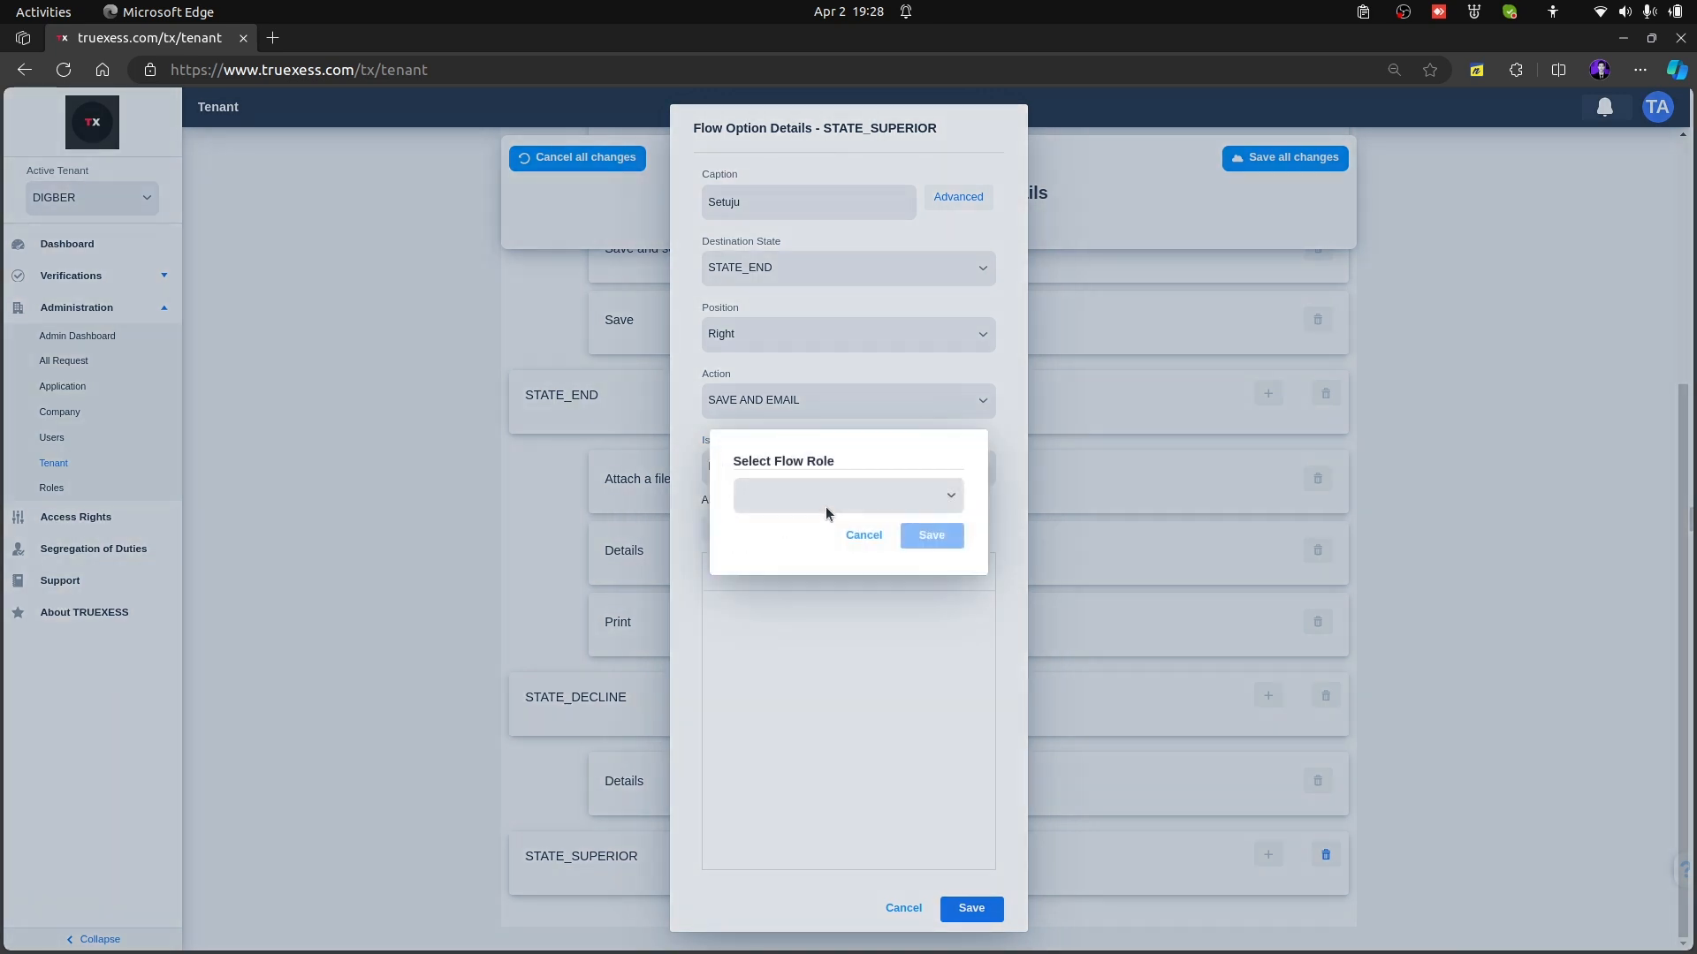
left_click(825, 500)
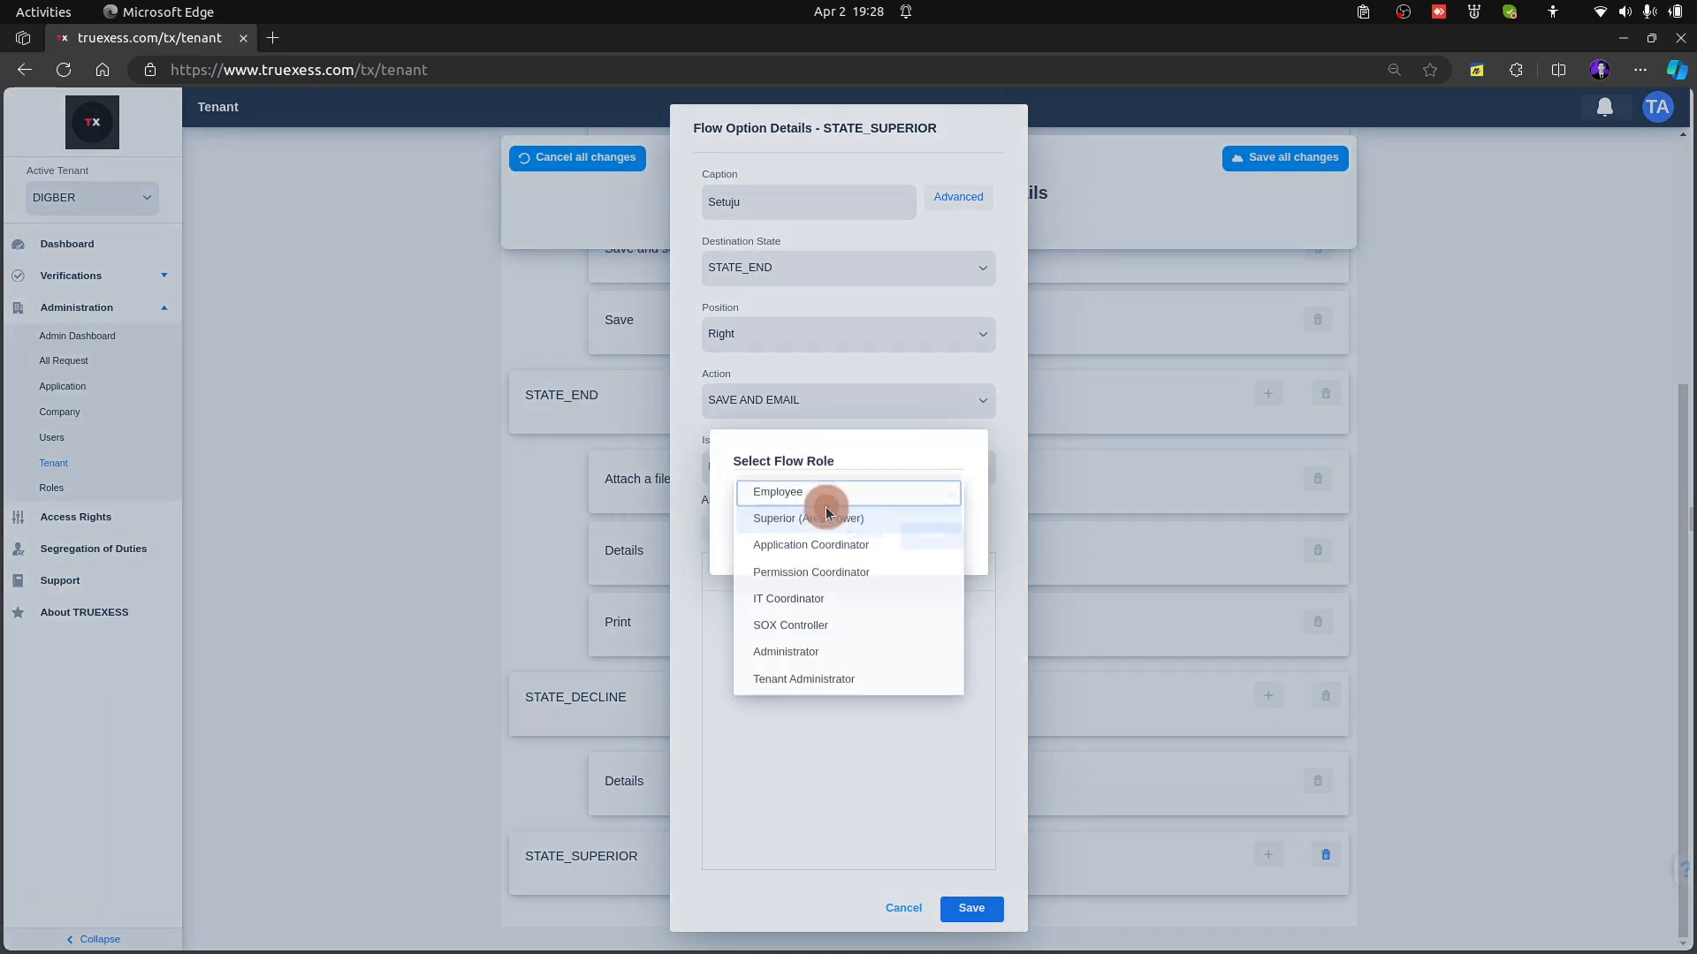
left_click(873, 519)
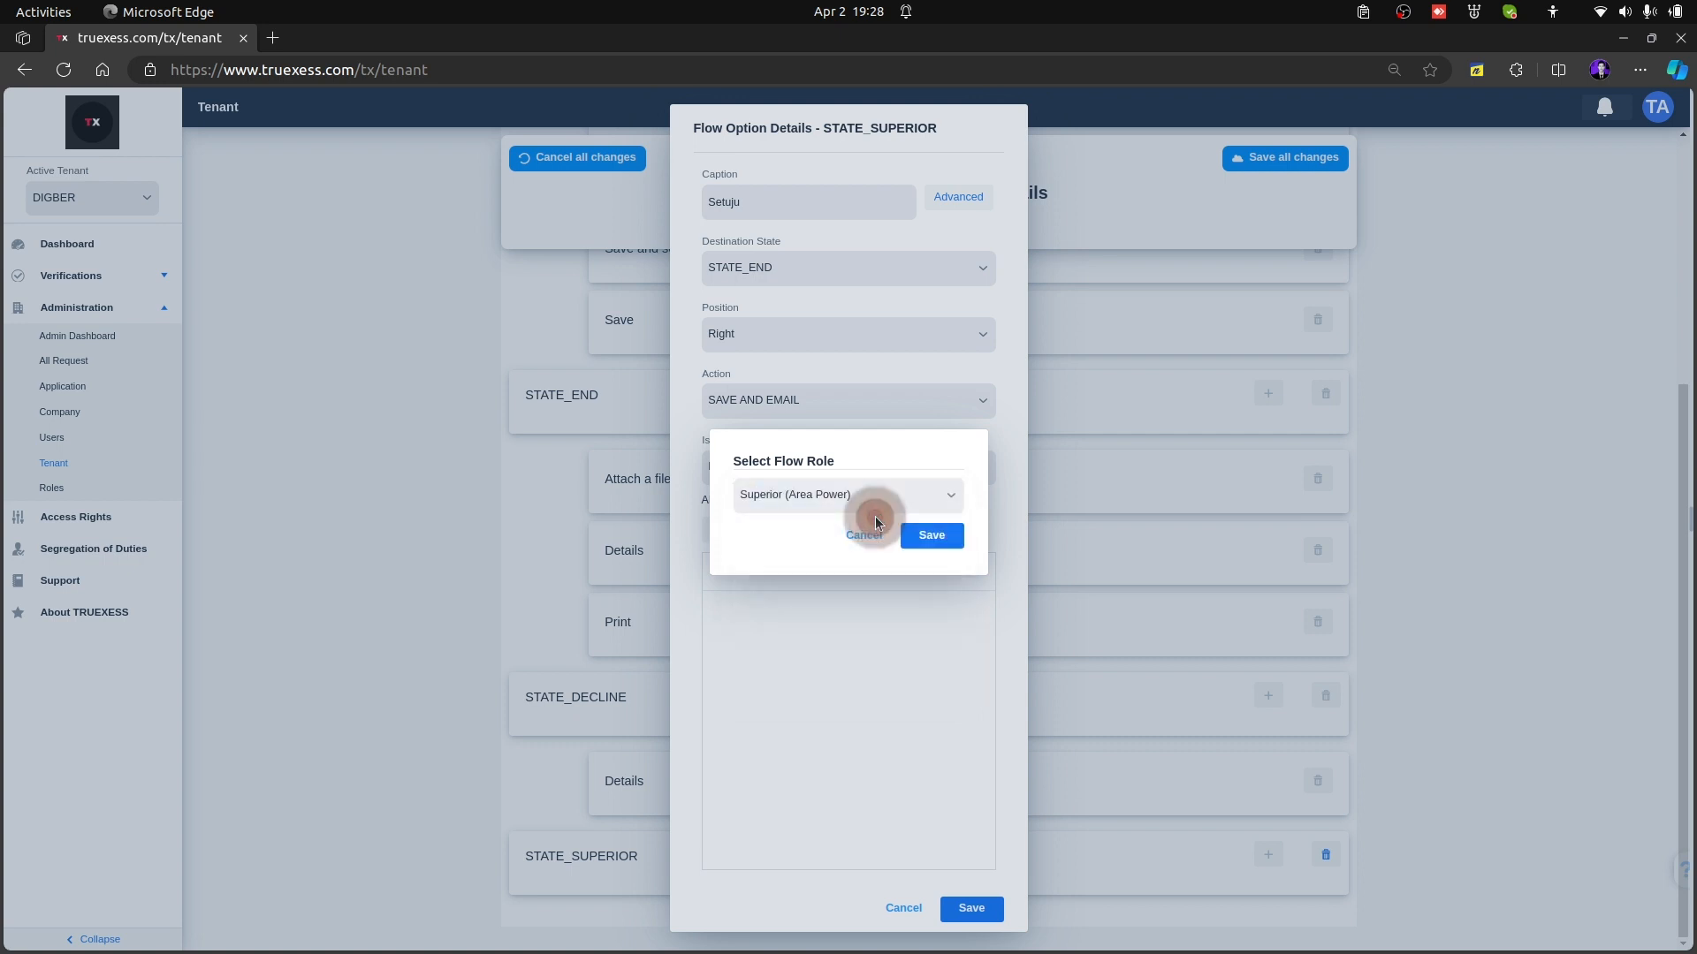
left_click(935, 536)
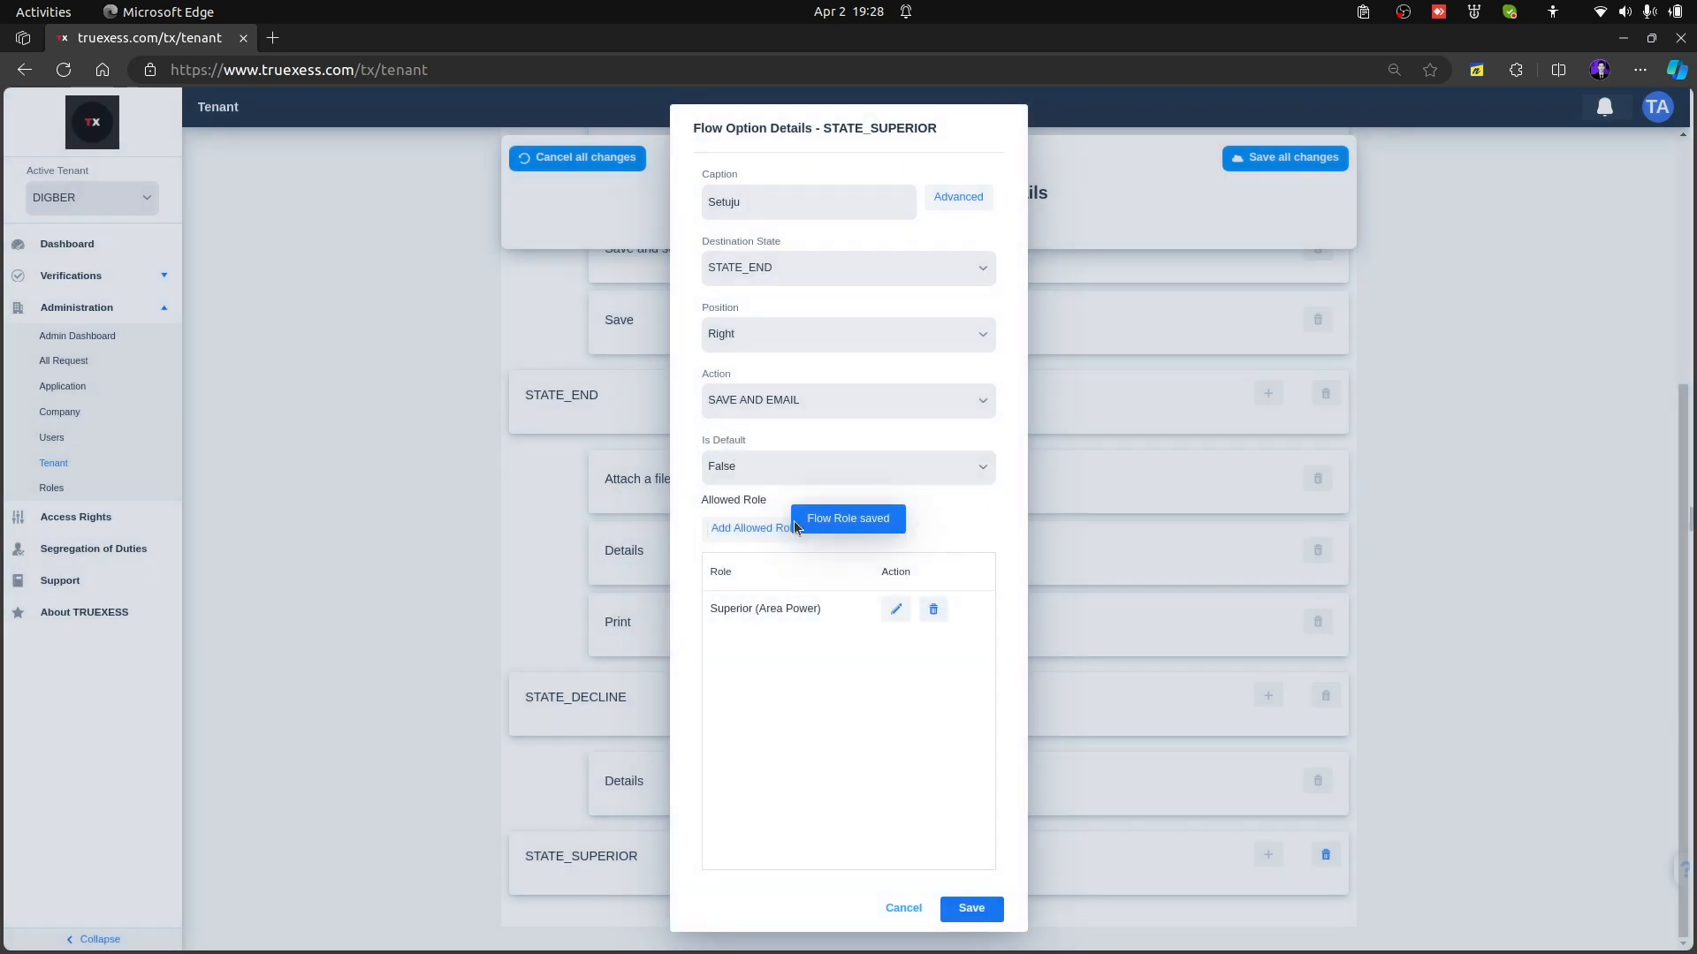
left_click(972, 905)
Preview the Superior Process stage of Workflow 1 in the Superior (Area Power) role to check its available options
scroll(1341, 698, "up", 4)
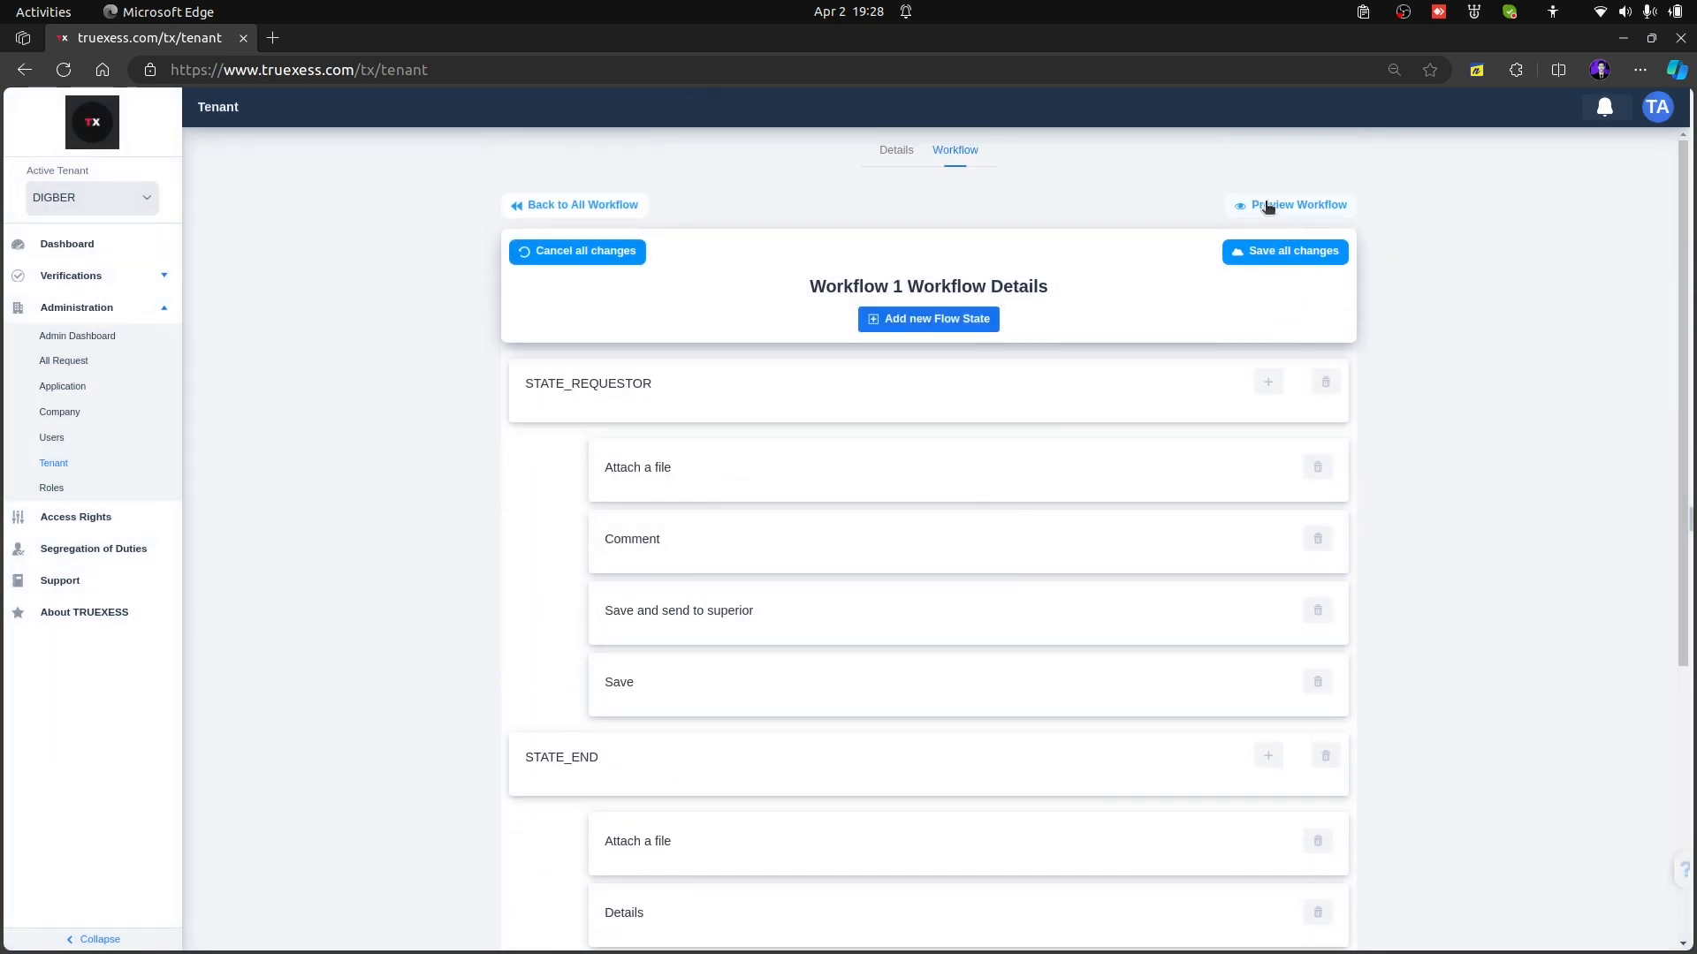
left_click(1266, 206)
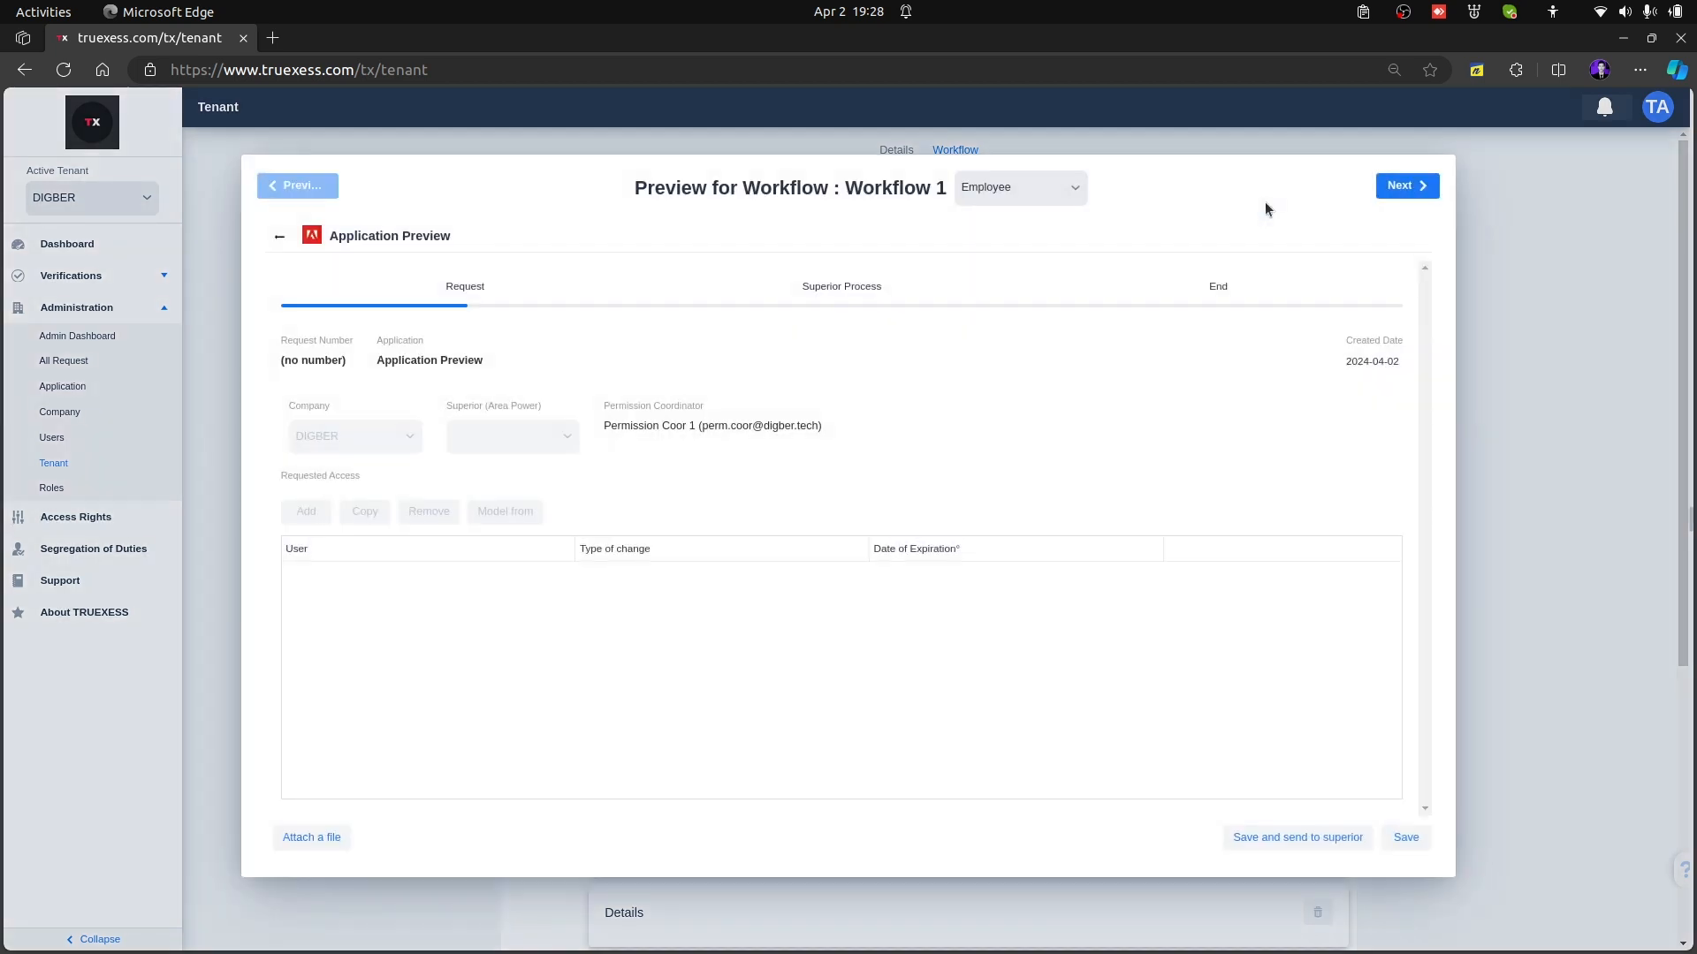
left_click(1390, 192)
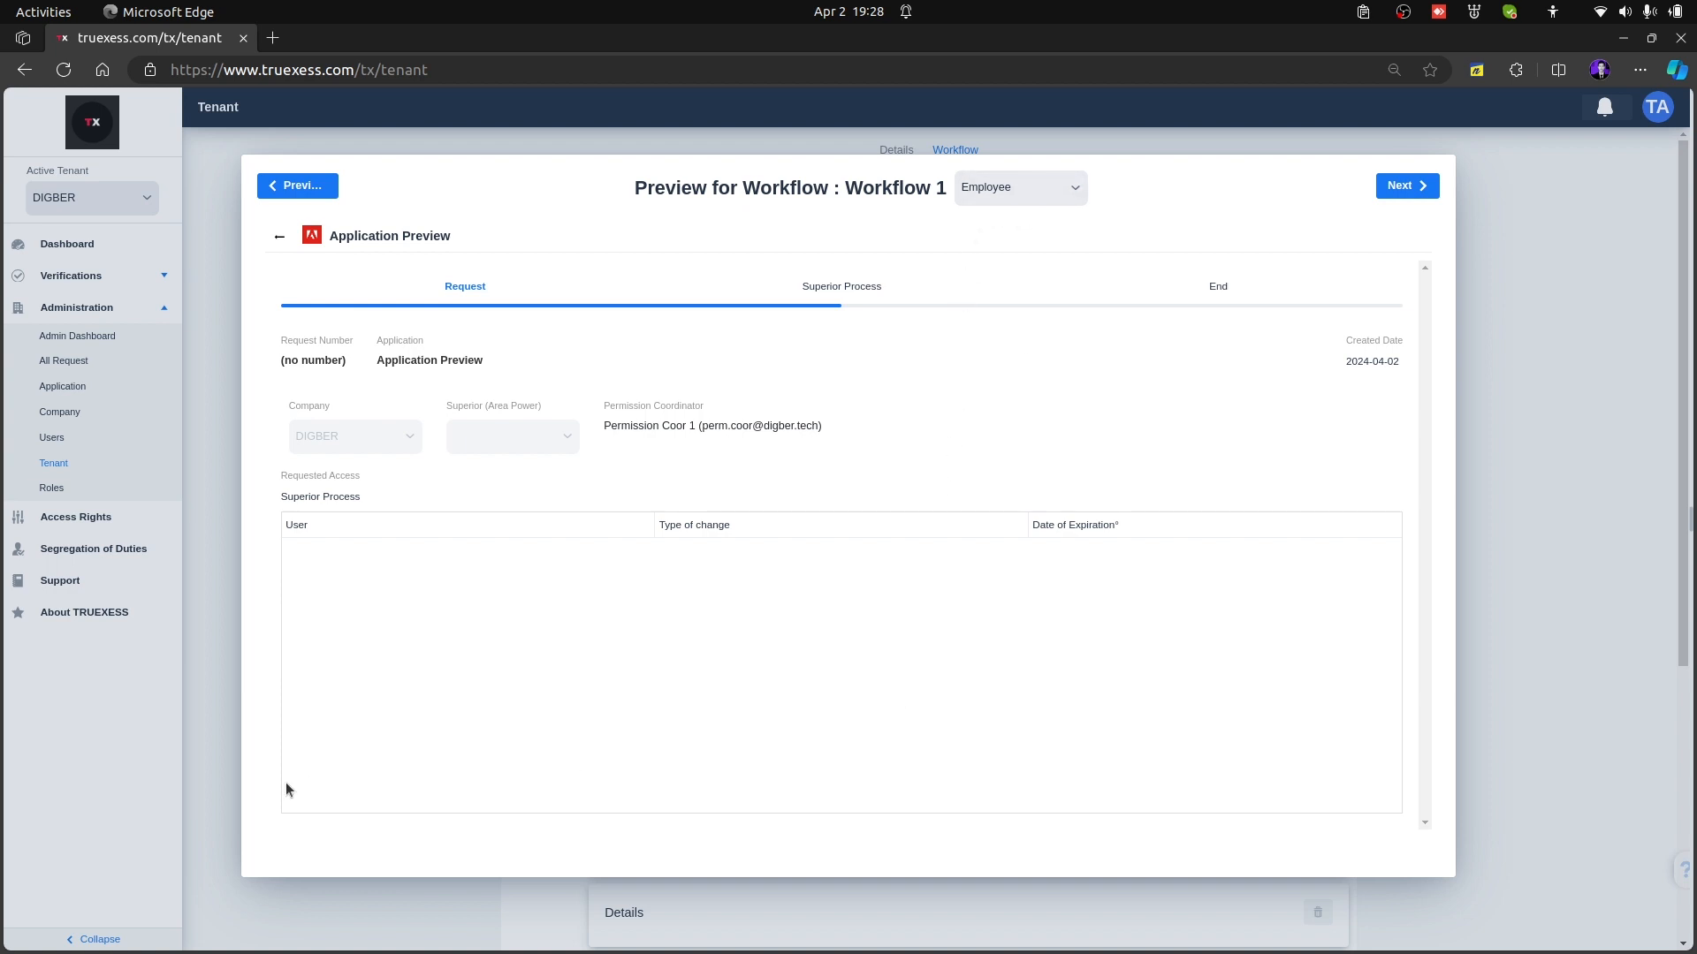
left_click(1041, 189)
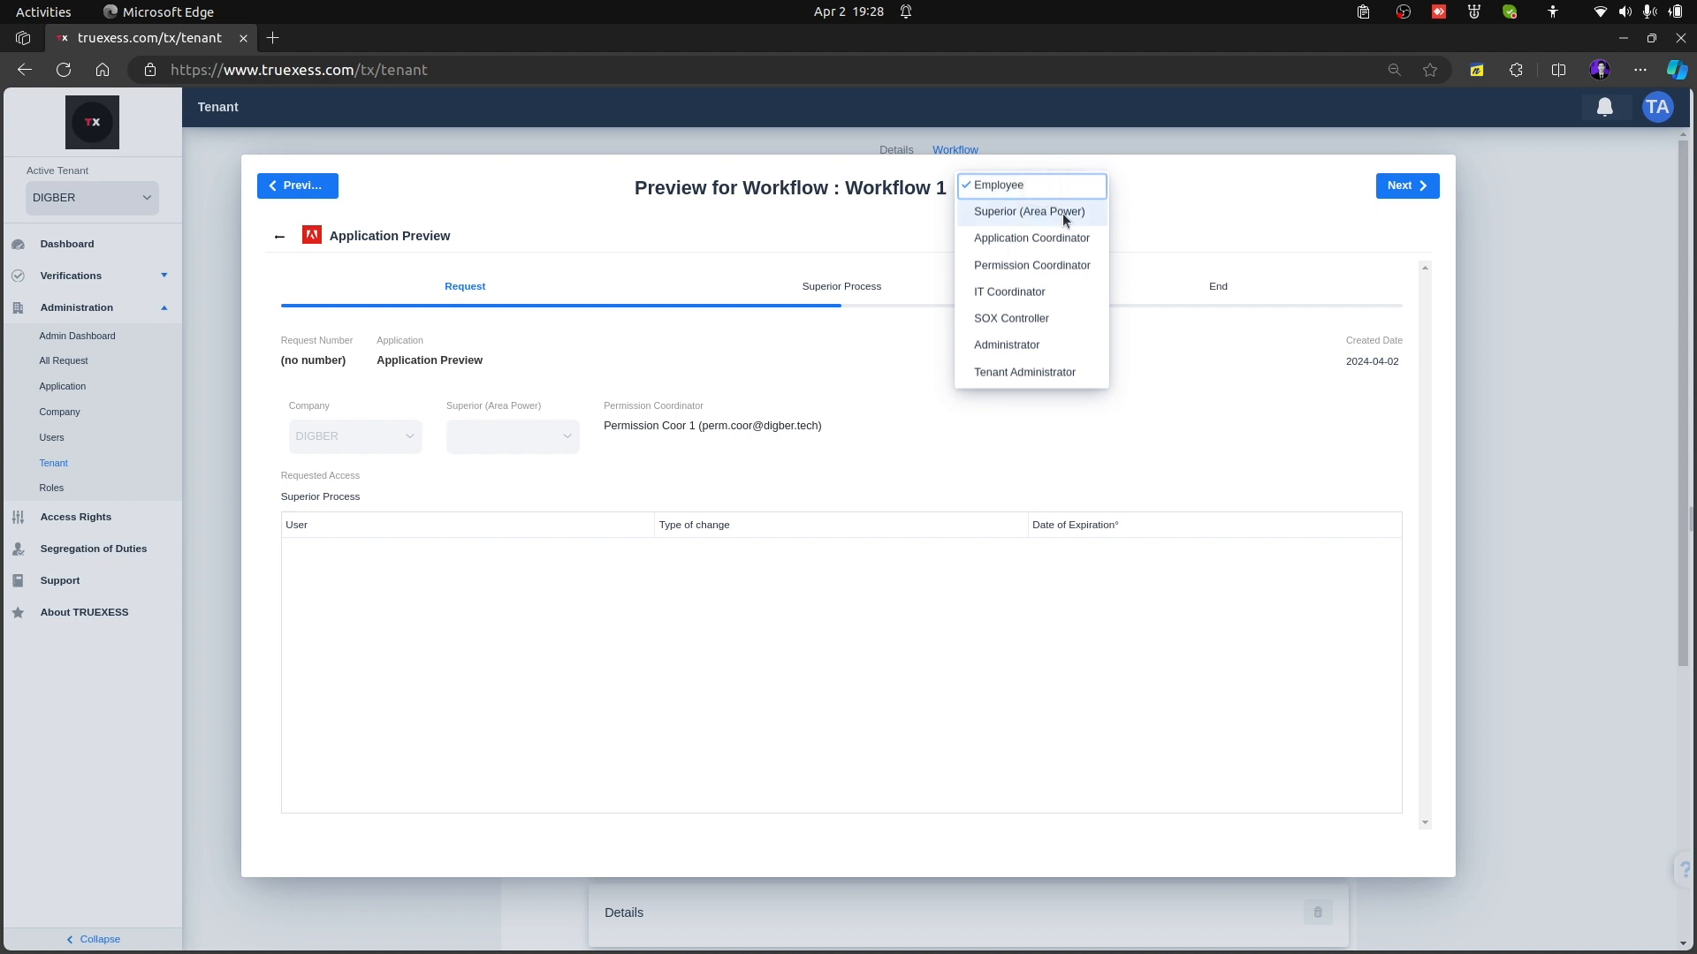
left_click(1062, 213)
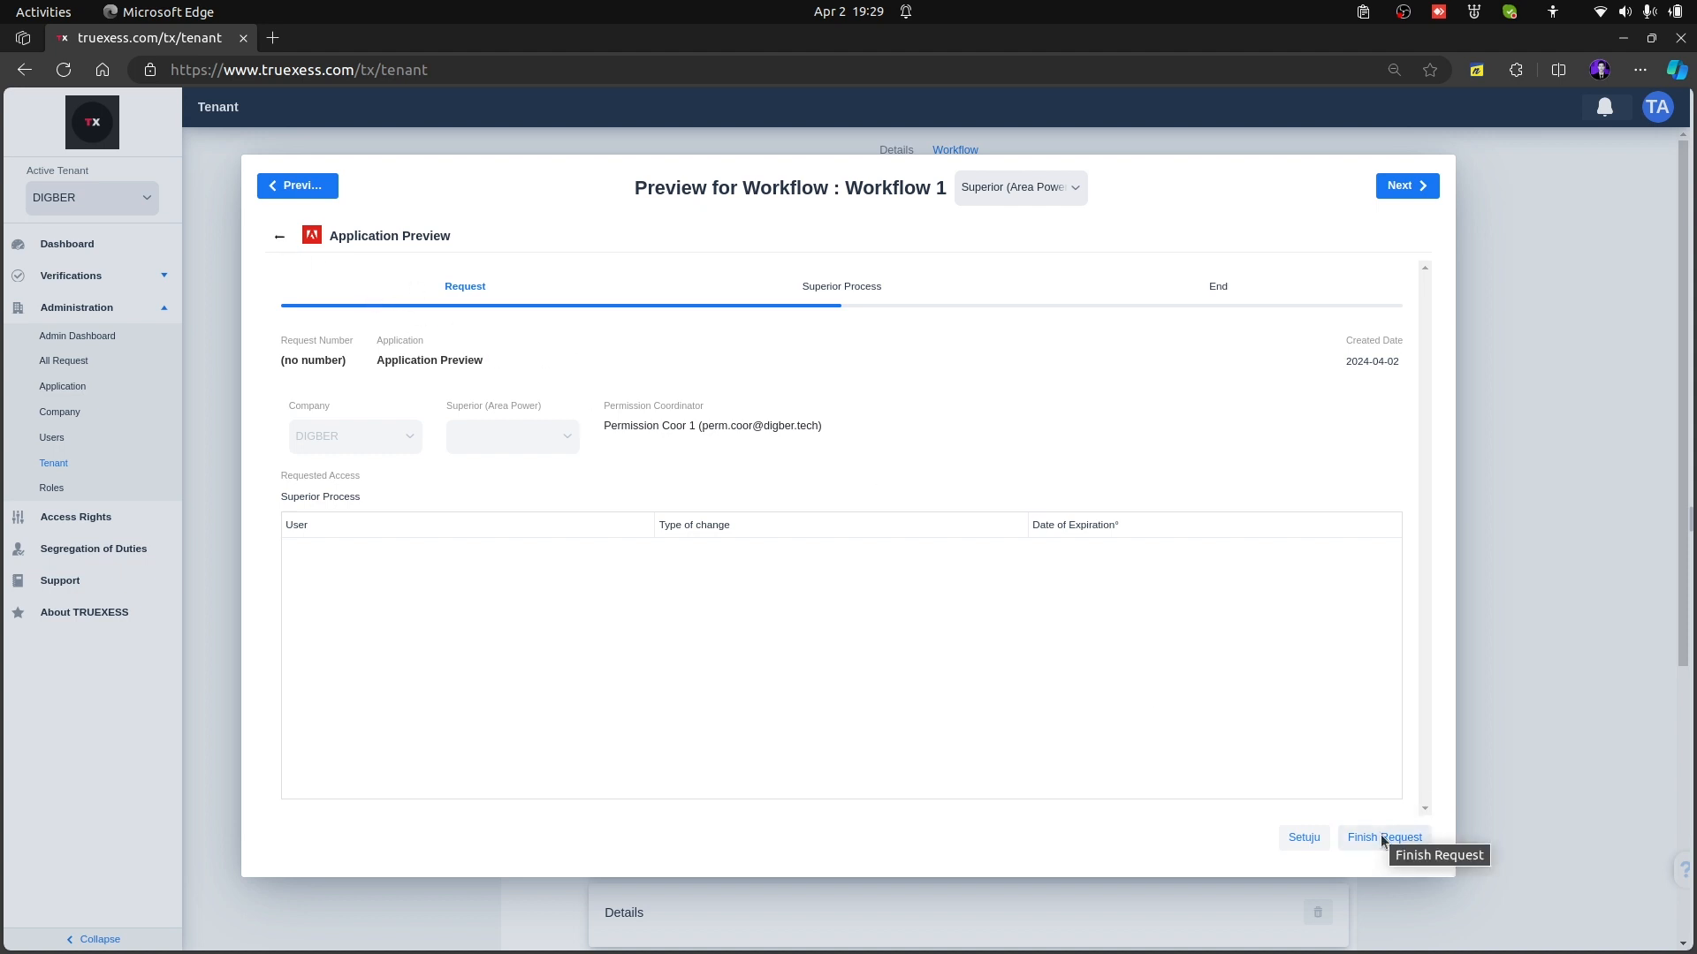
left_click(281, 235)
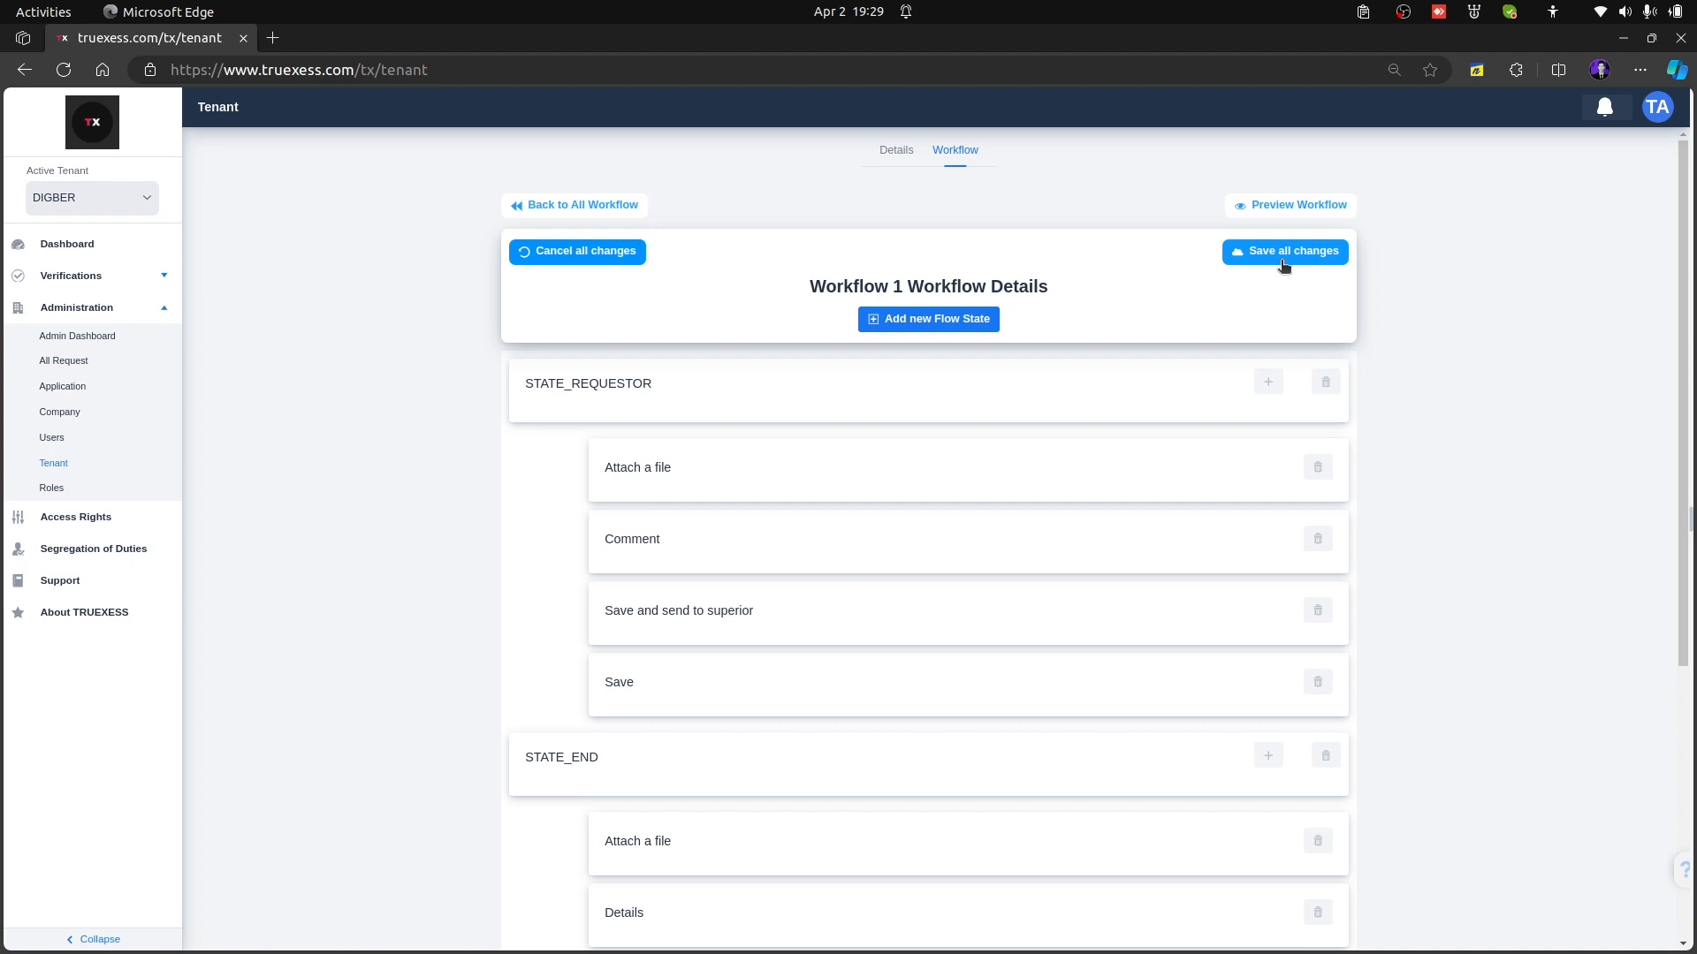
Save all changes to Workflow 1 and assign Workflow 1 as the Adobe application's Request Workflow, saving the application details
left_click(1317, 252)
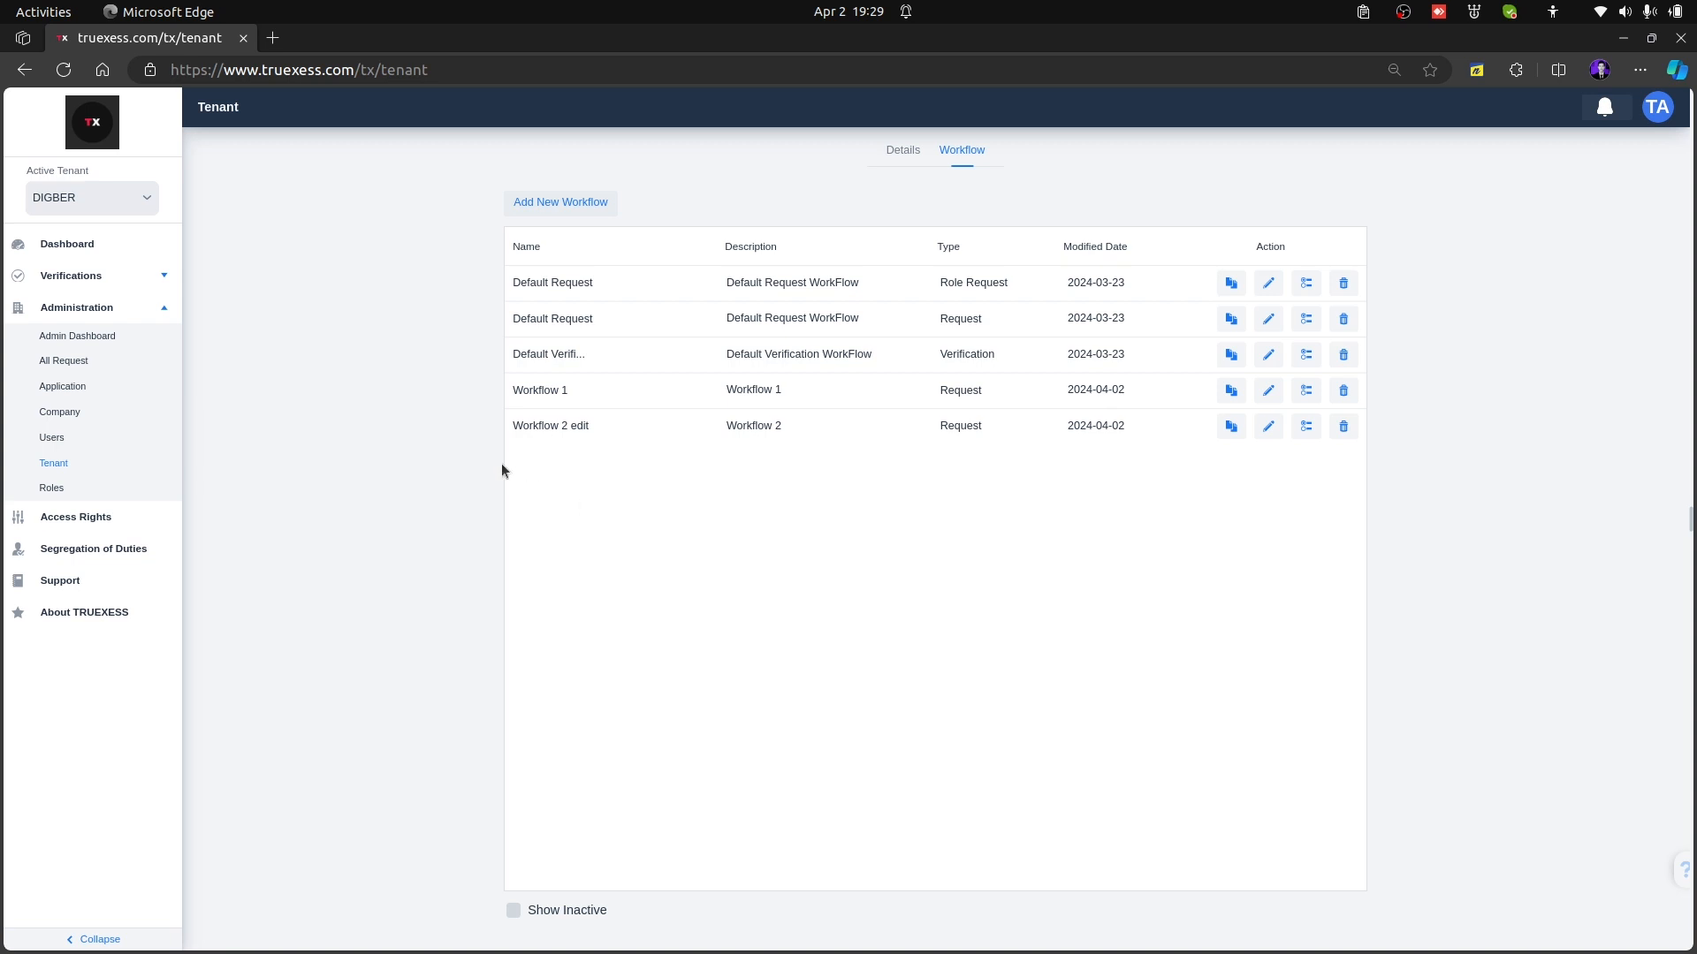
left_click(96, 388)
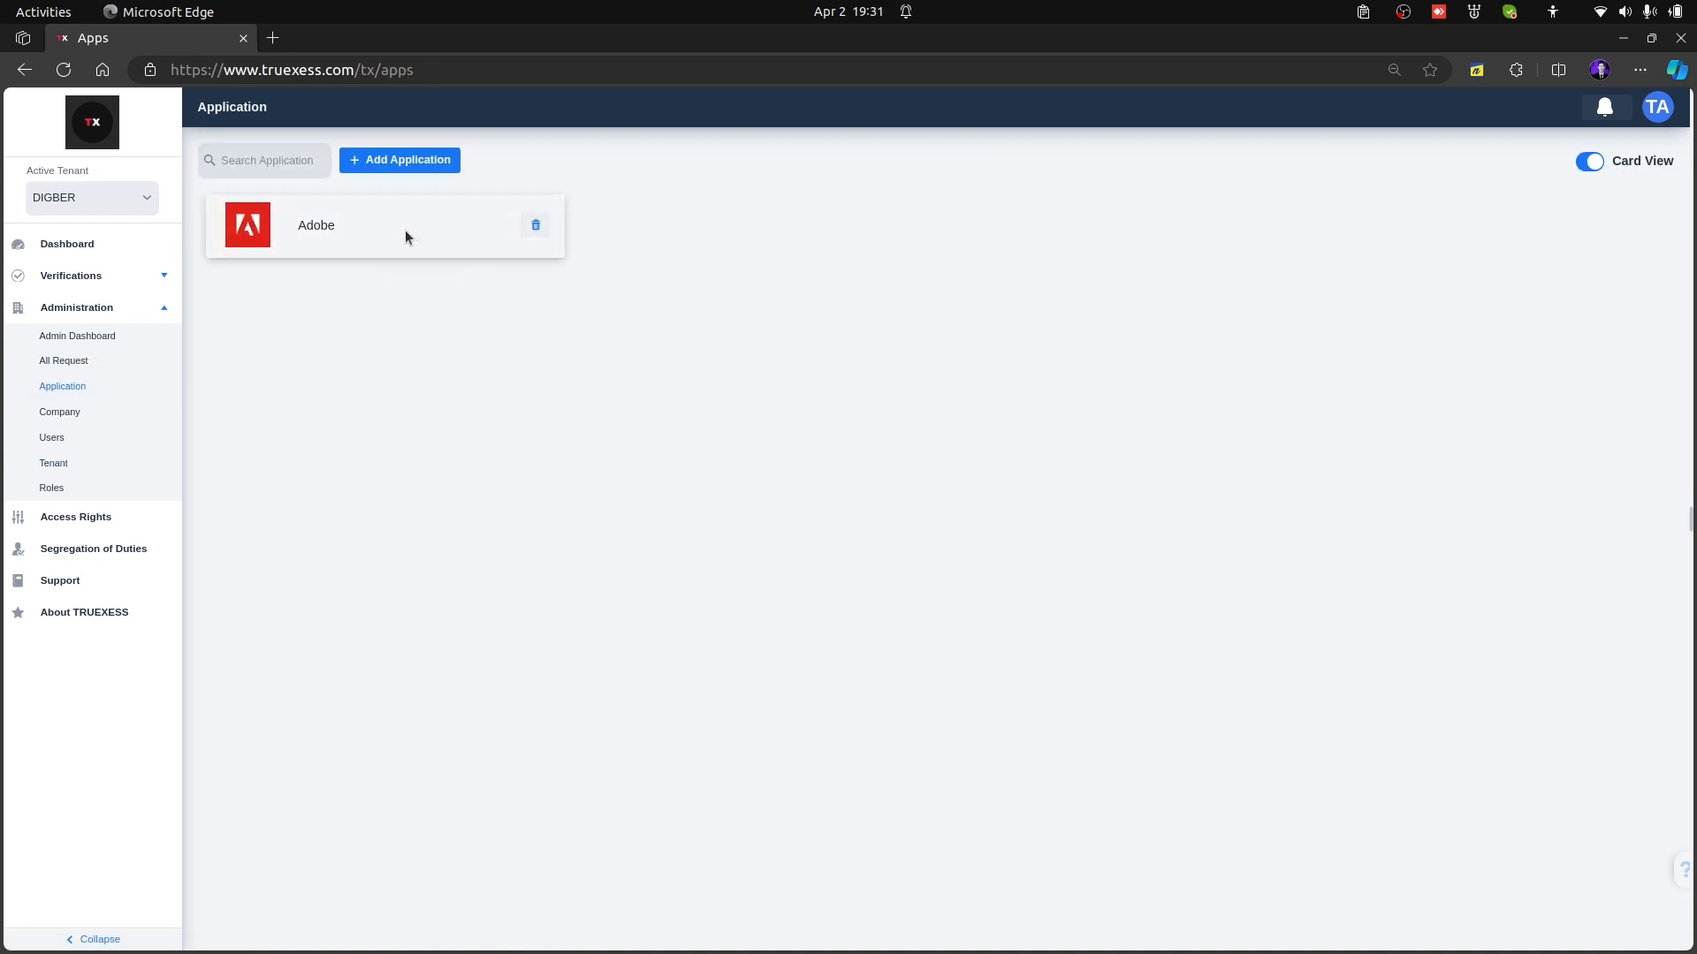
left_click(406, 231)
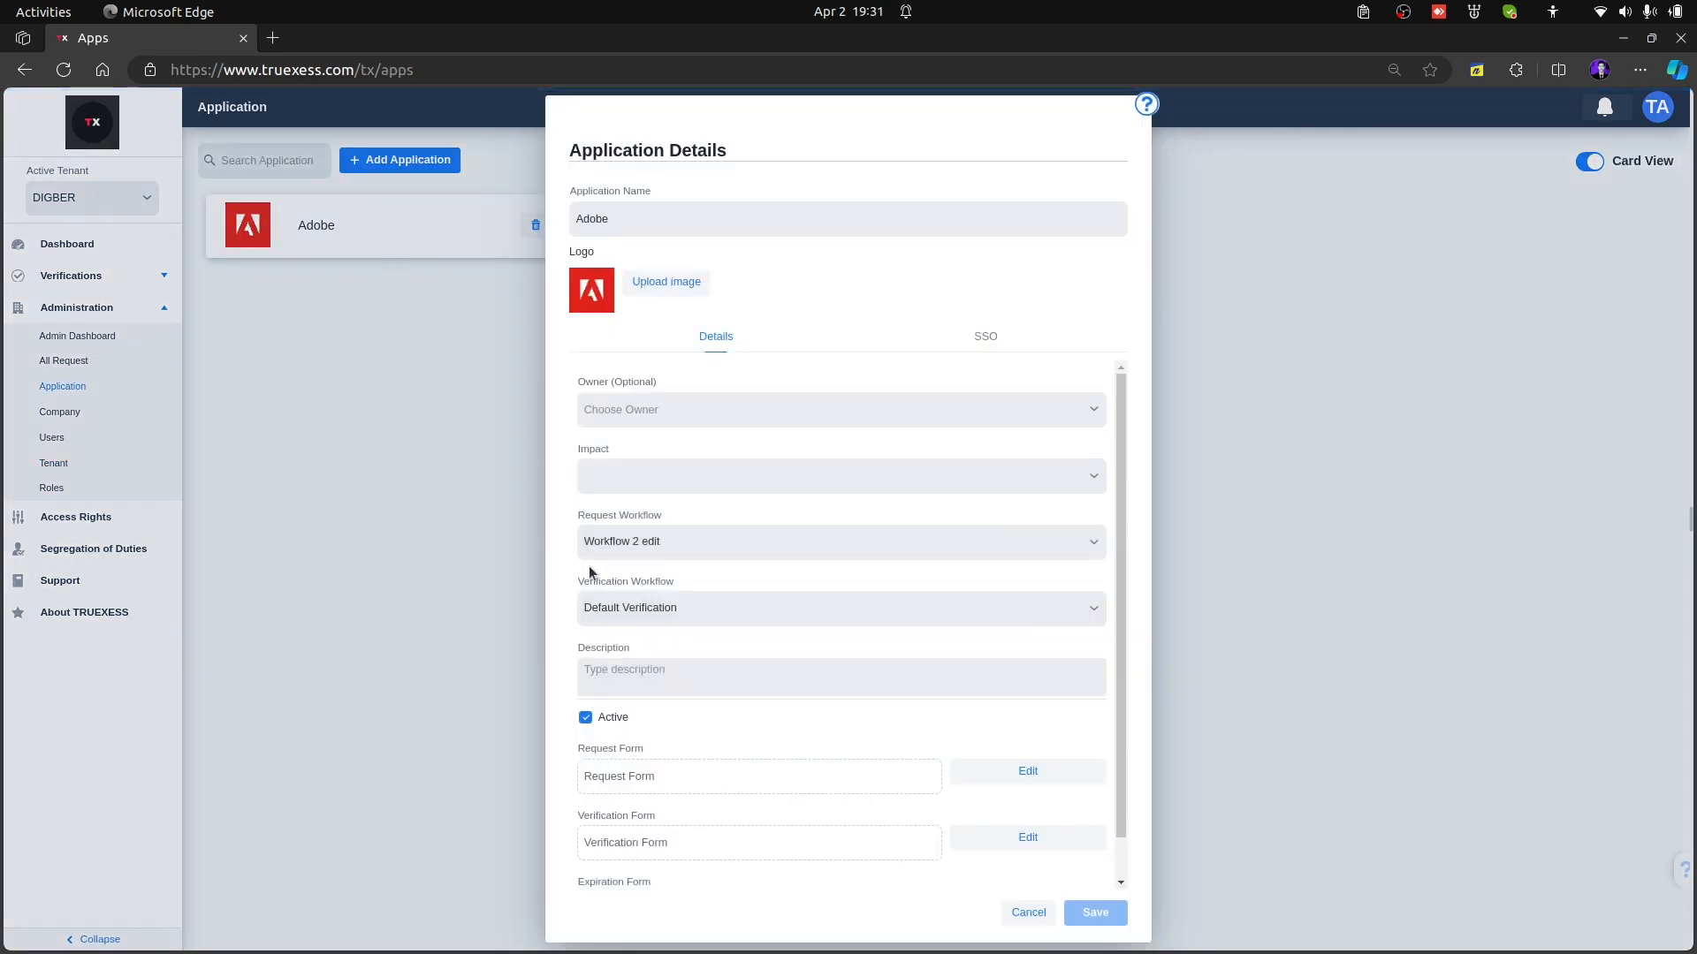
left_click(631, 543)
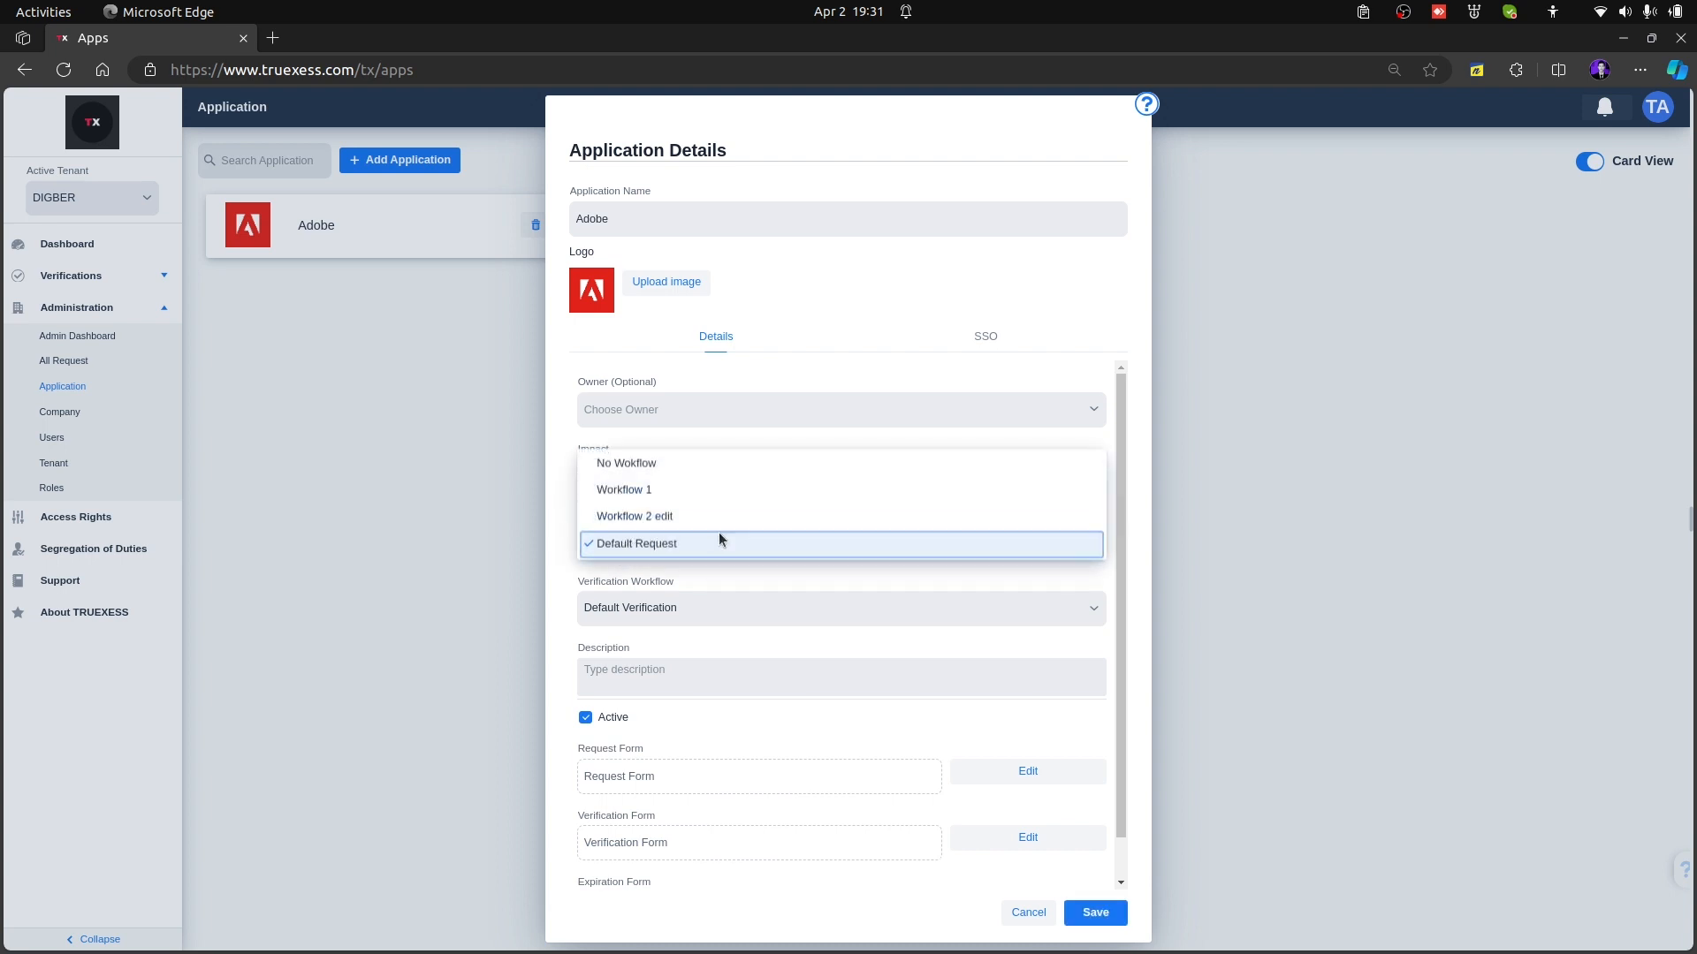
left_click(694, 493)
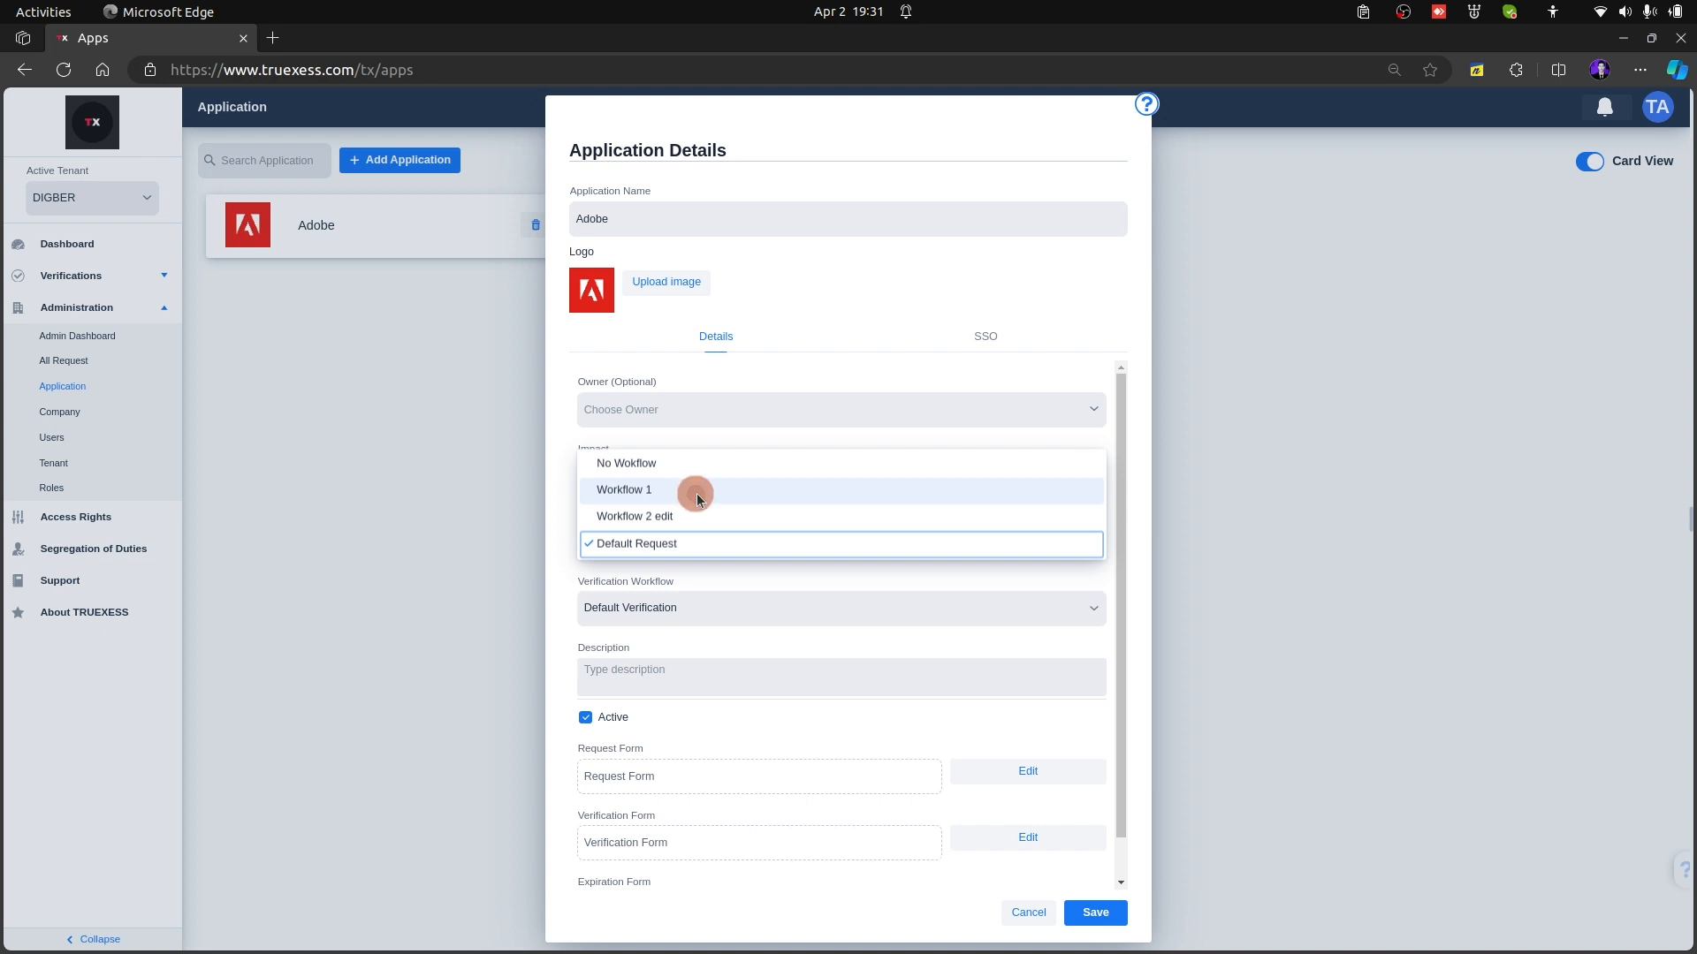
left_click(1091, 915)
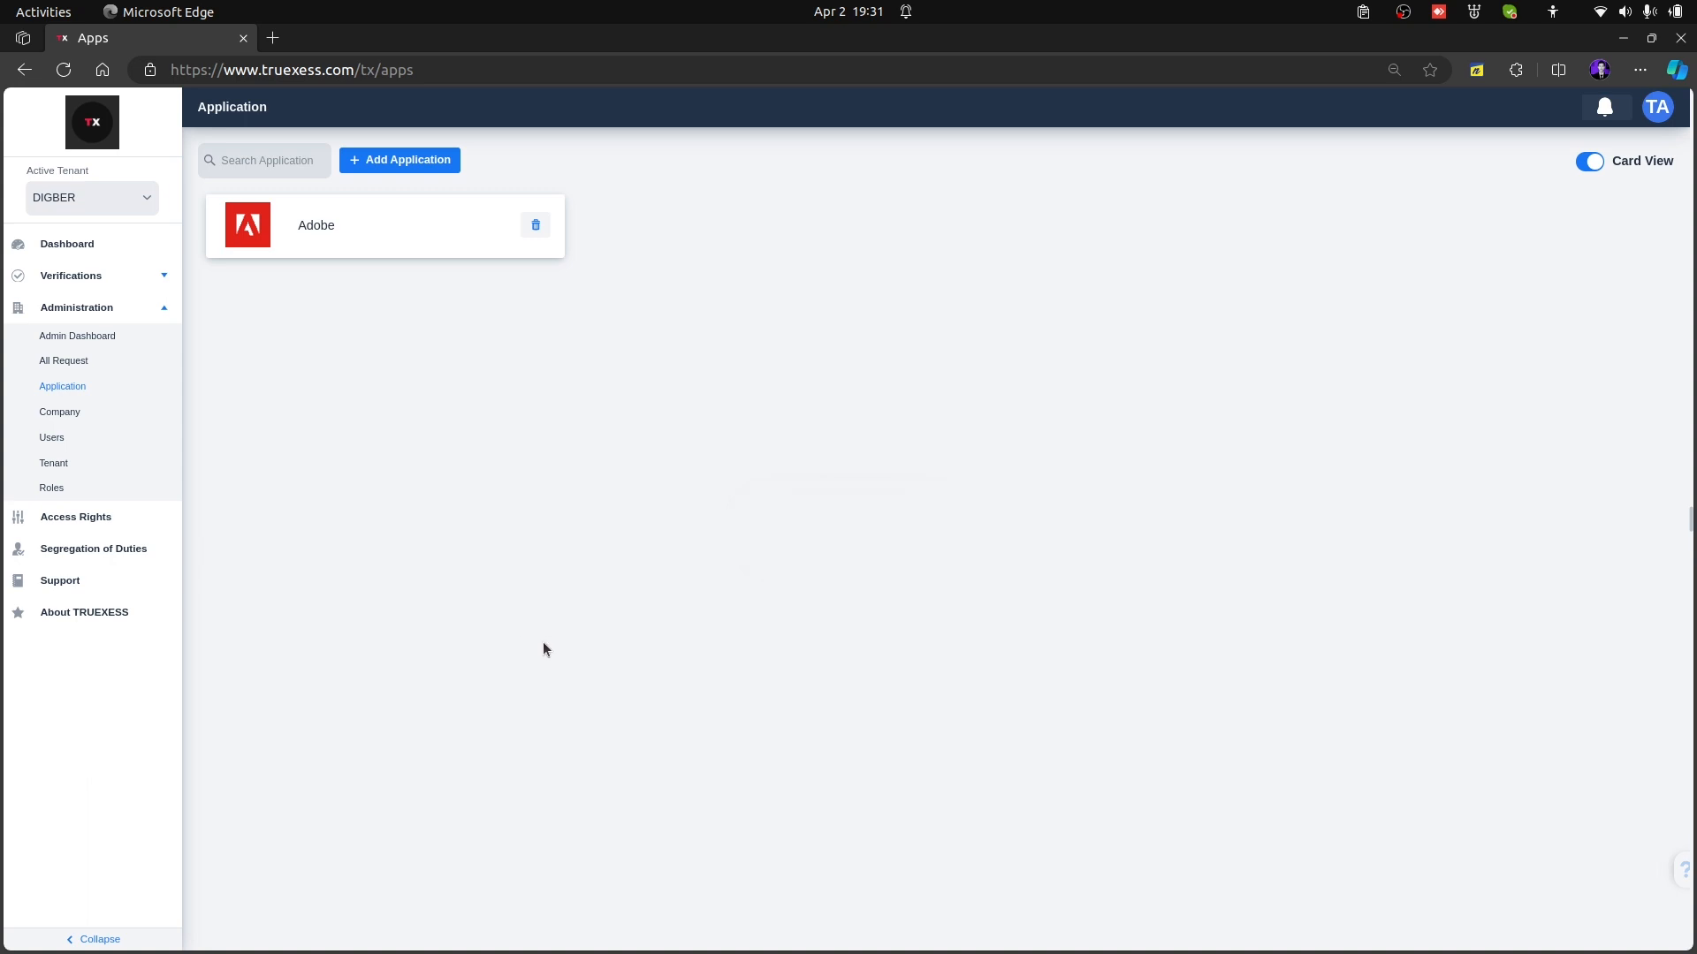
Create an access request for the Adobe application, save and send it to the superior, and open the submitted request for review
left_click(122, 246)
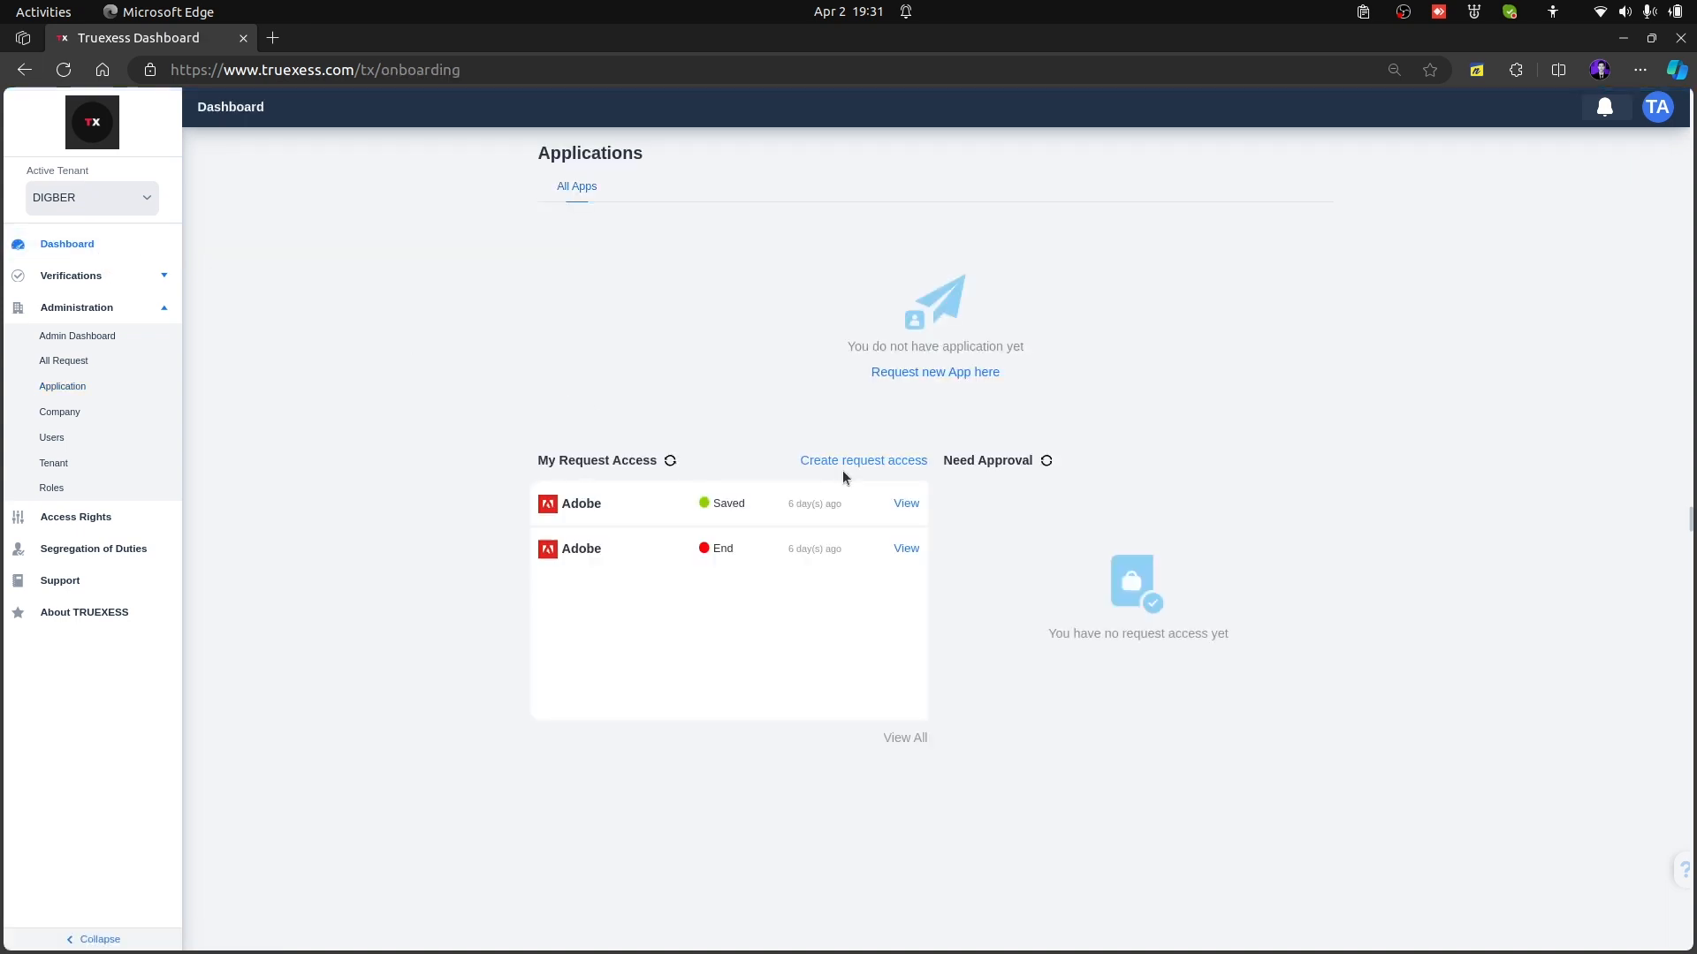
left_click(855, 463)
left_click(648, 502)
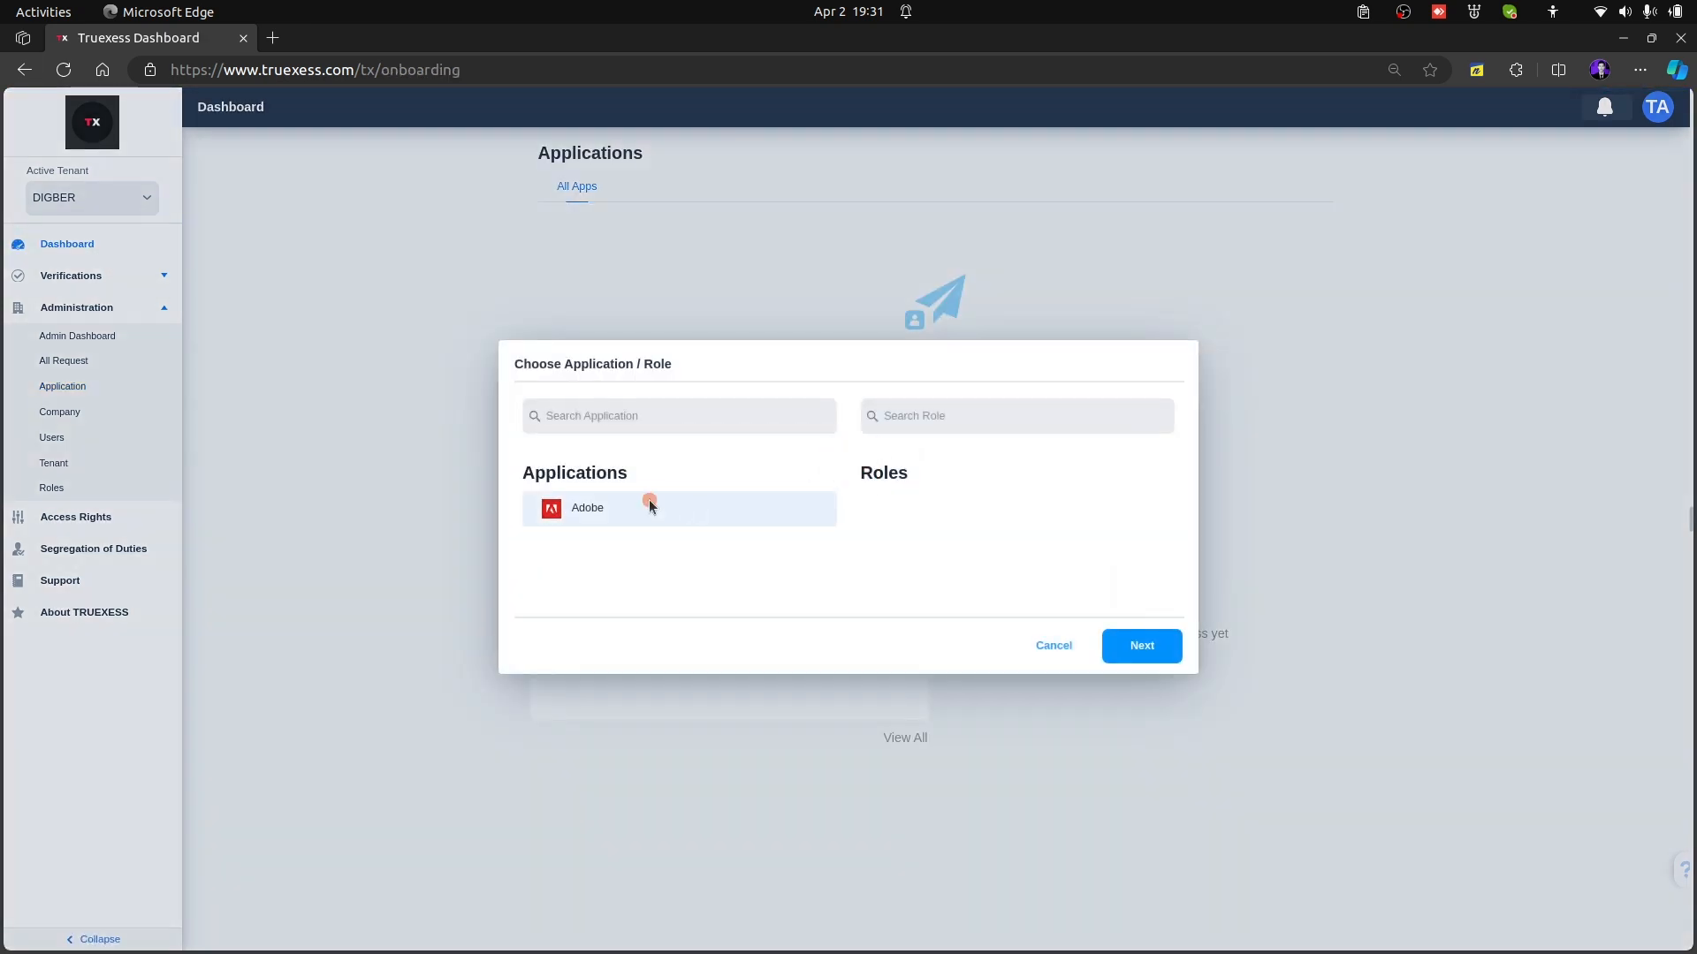
left_click(1154, 655)
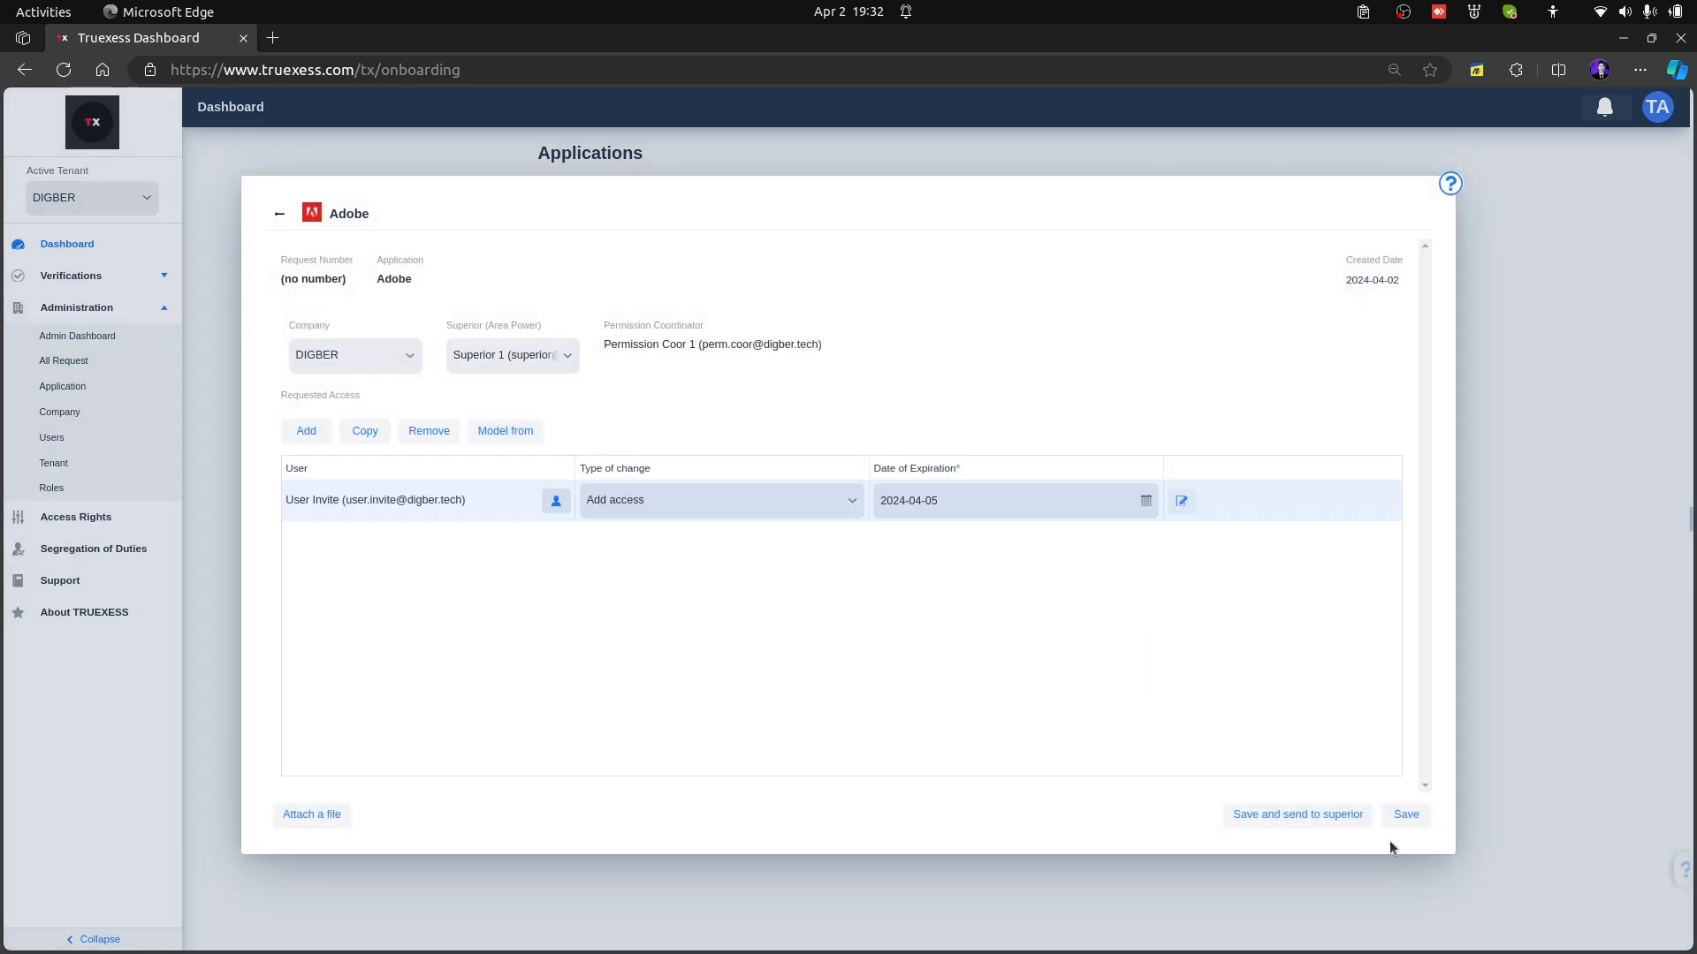
left_click(1290, 821)
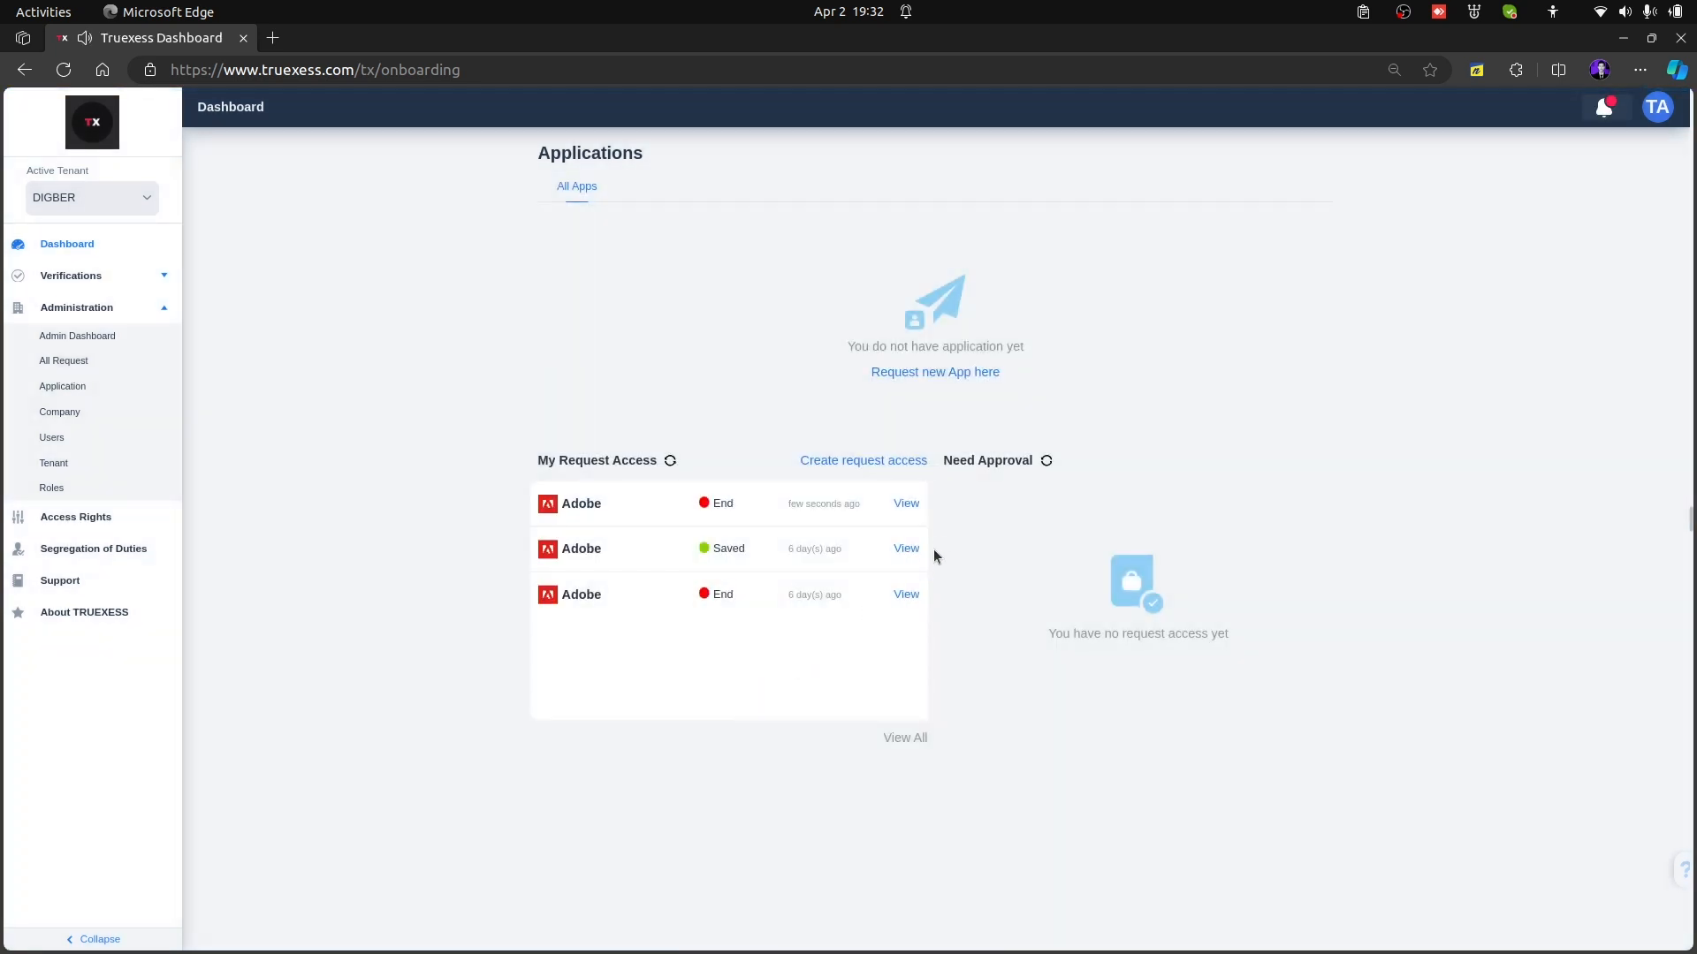
left_click(908, 506)
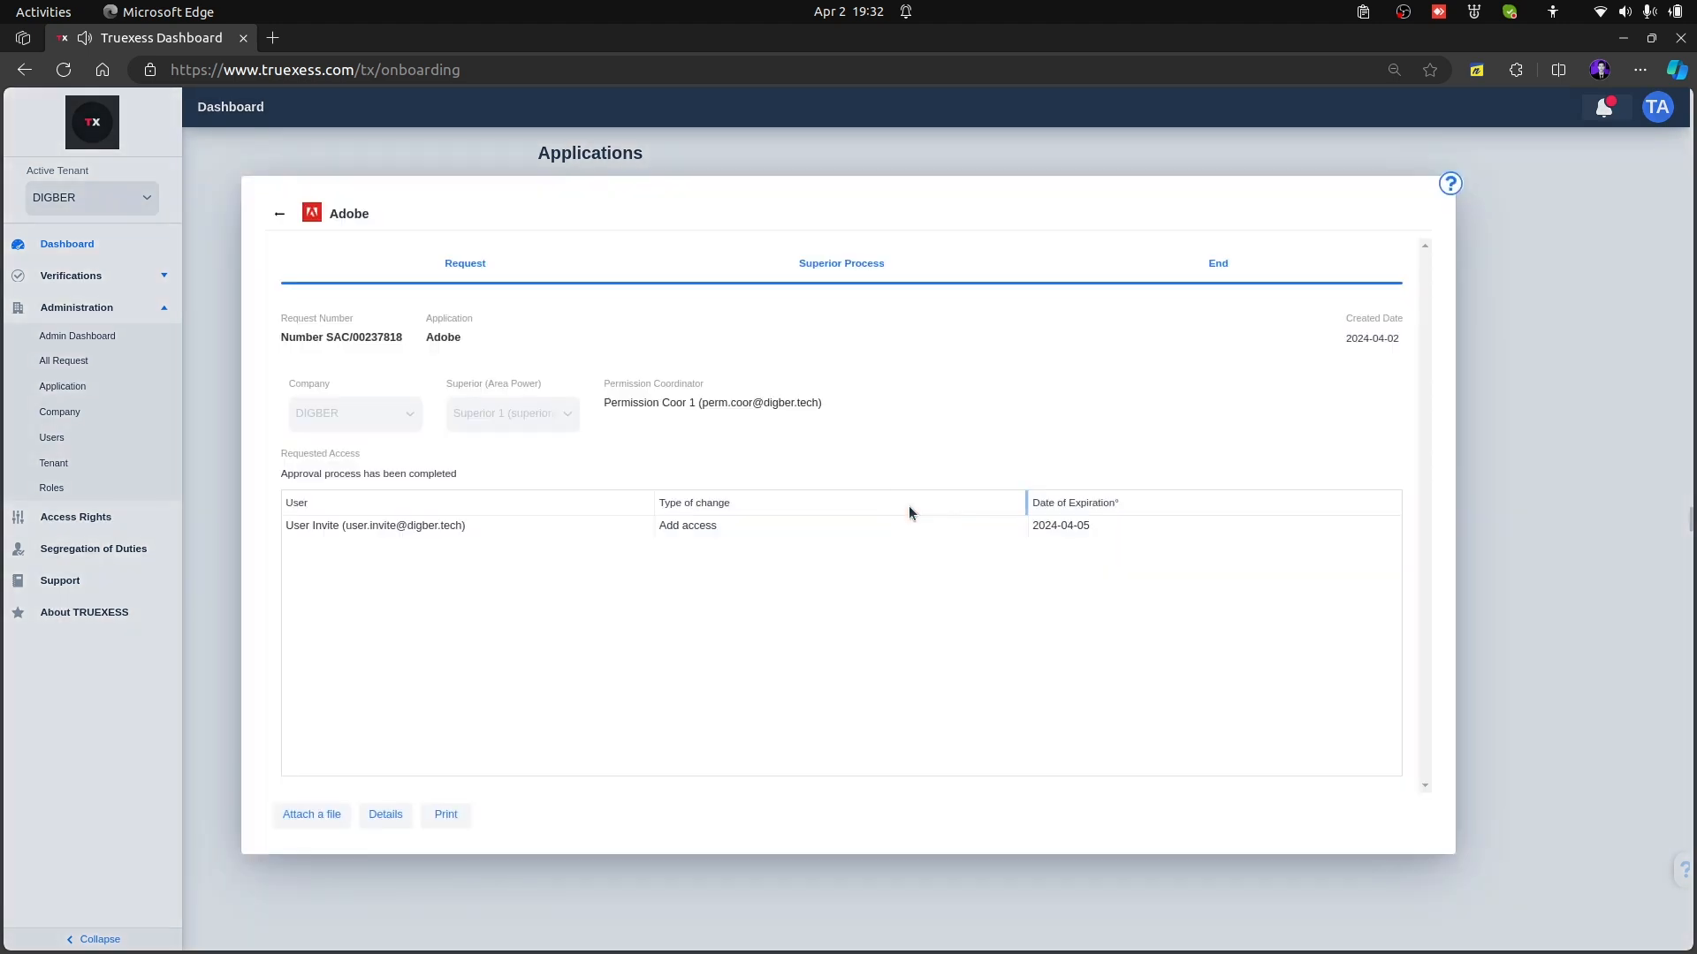